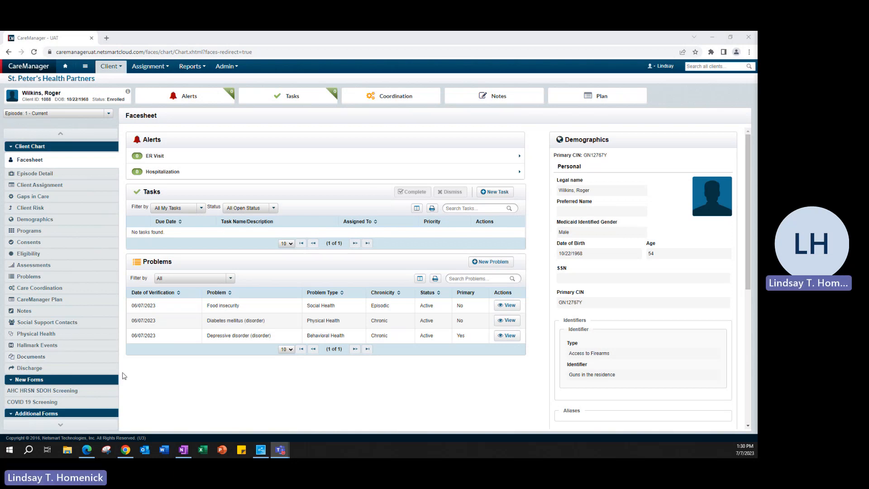
Start a new HML Billing Questionnaire assessment in the client's chart.
click(25, 270)
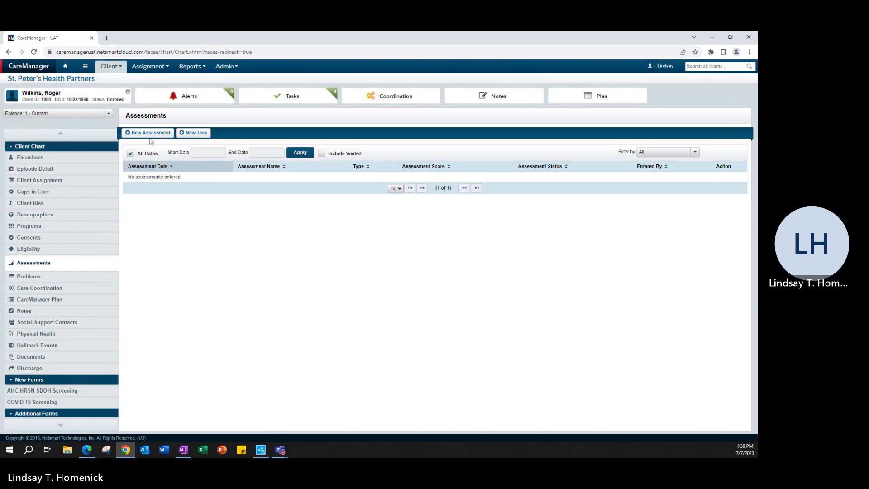
click(152, 134)
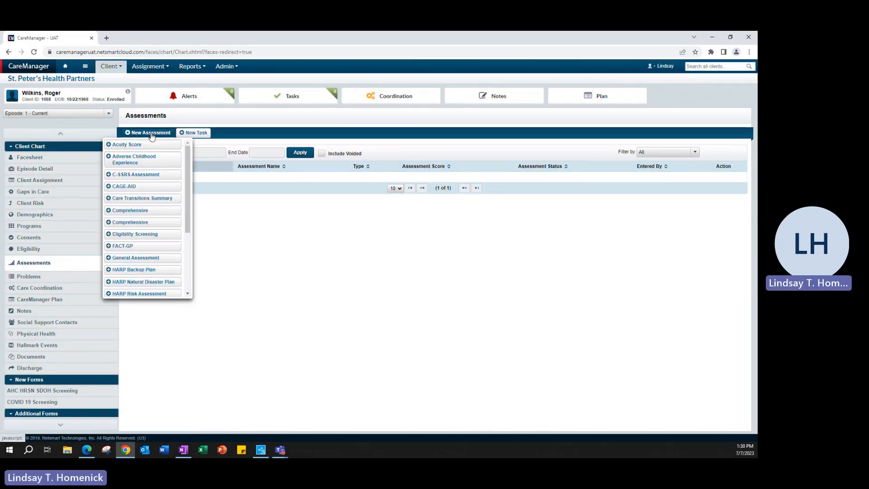
scroll(146, 230, down, 1)
scroll(145, 230, down, 4)
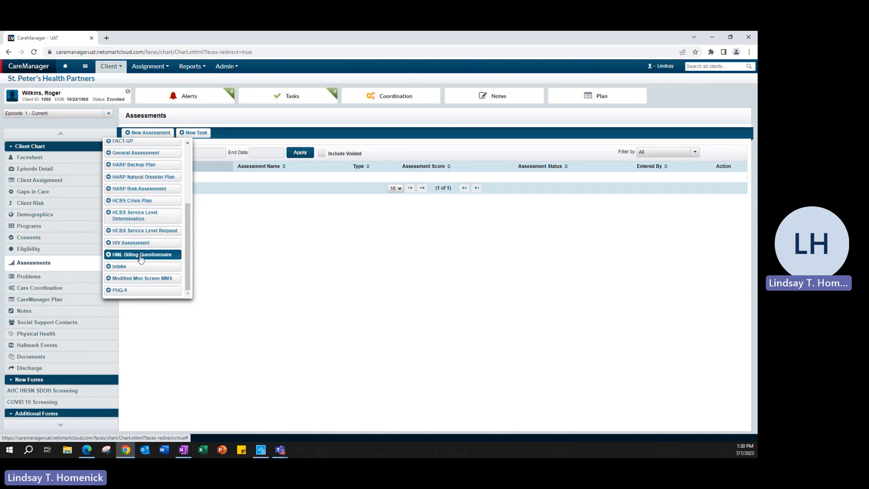
click(141, 256)
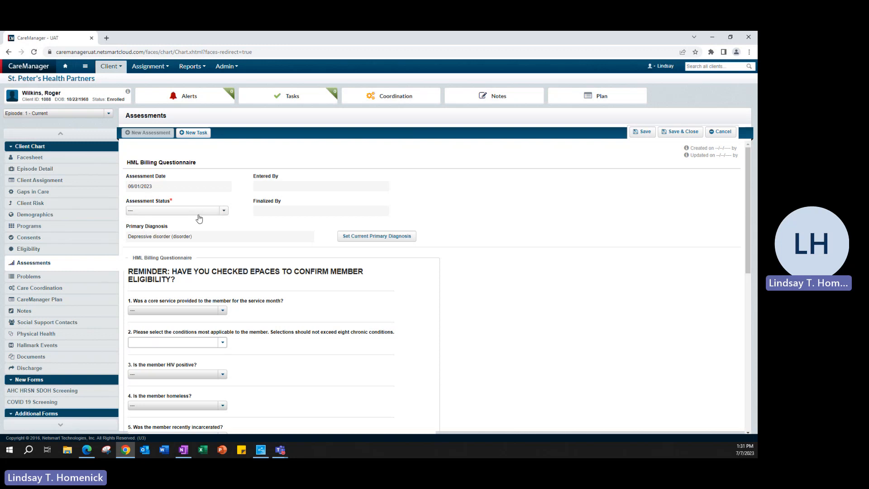
Set the assessment status to Draft and look over the billing questionnaire's questions.
click(224, 211)
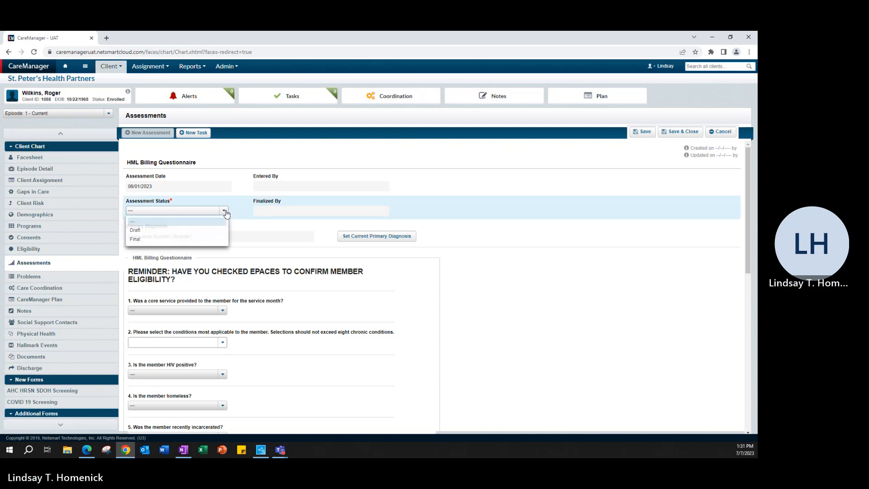
click(171, 230)
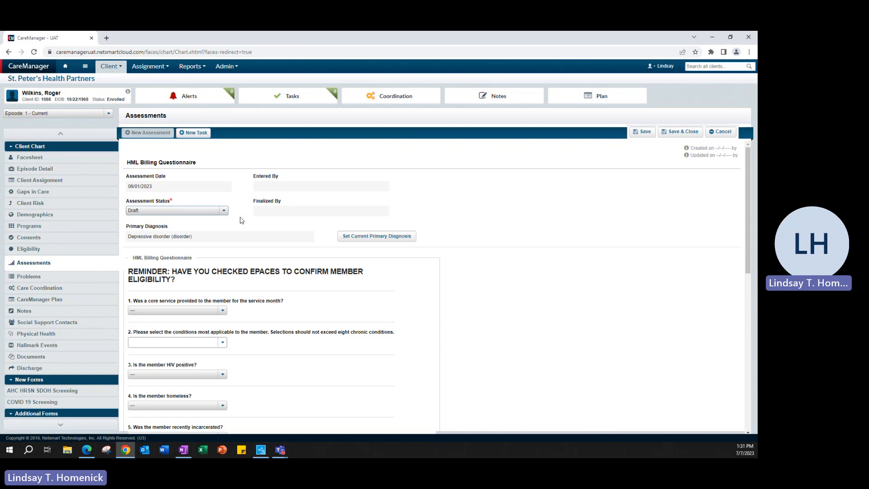
scroll(258, 284, down, 3)
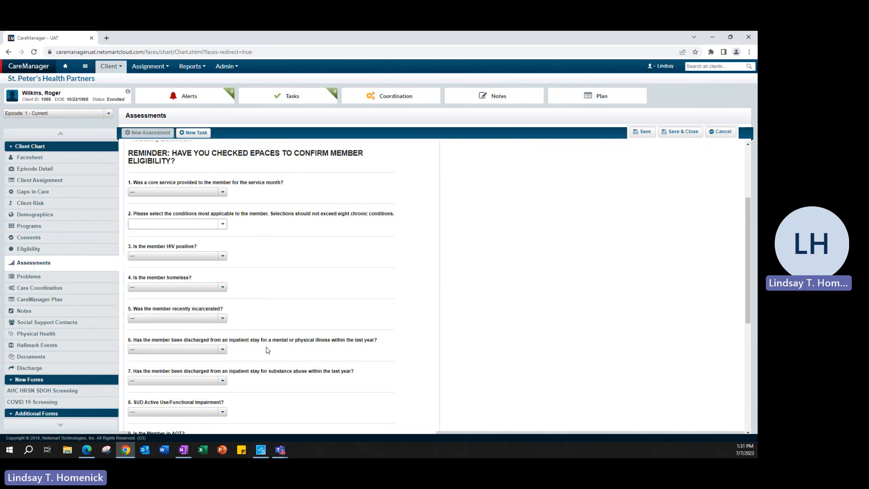
scroll(303, 314, up, 3)
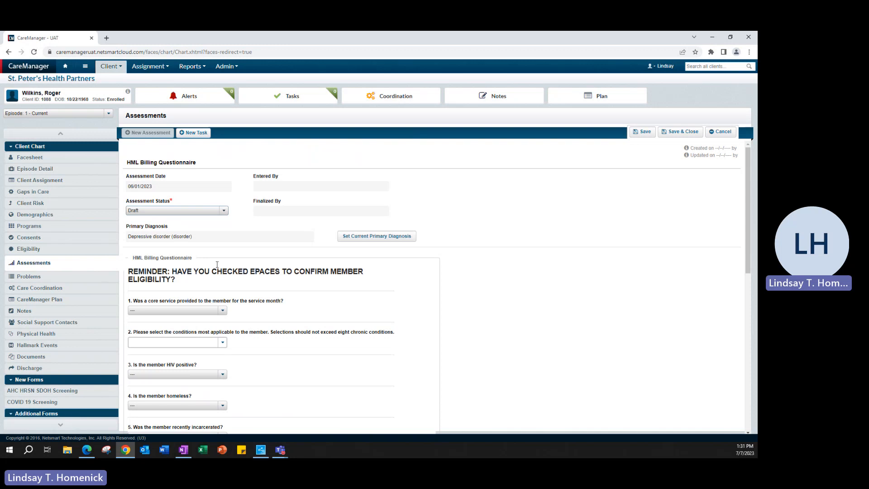
Set the billing questionnaire's assessment status to Final.
click(223, 212)
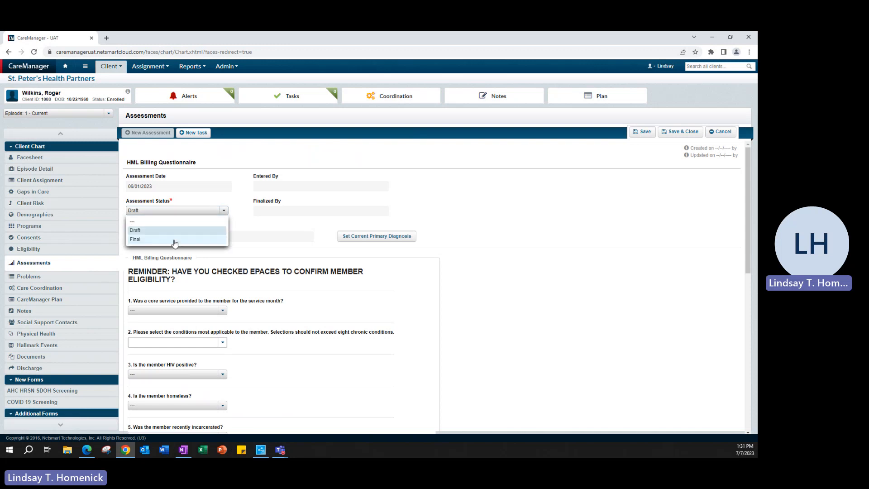
click(176, 239)
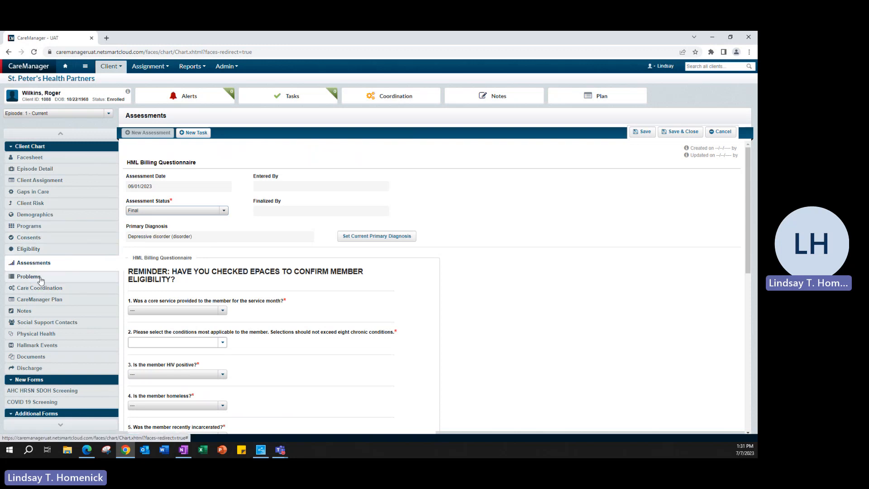
Answer question 1 on the core service with Yes and set the date of core service provided to 06/28/2023.
scroll(294, 306, down, 3)
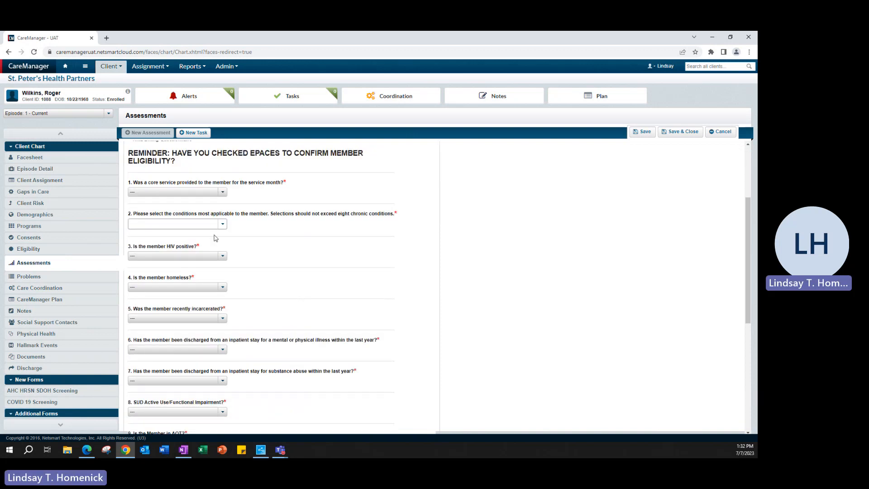
click(217, 193)
click(202, 210)
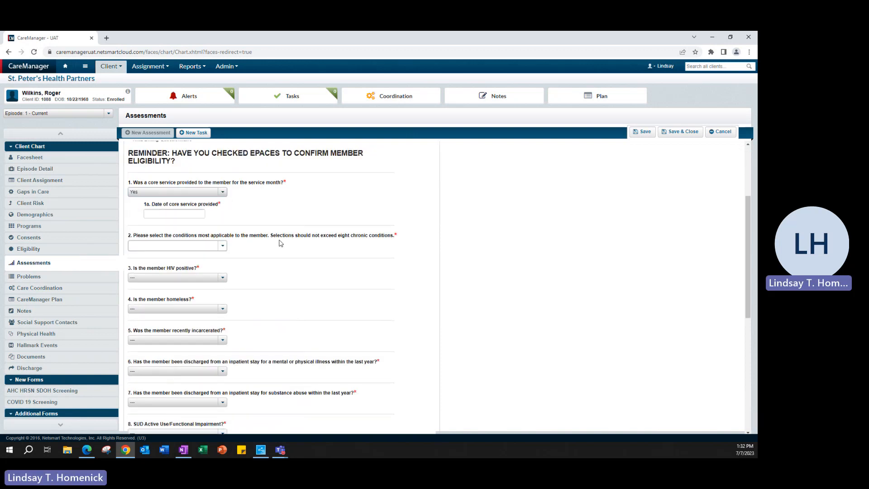
click(160, 214)
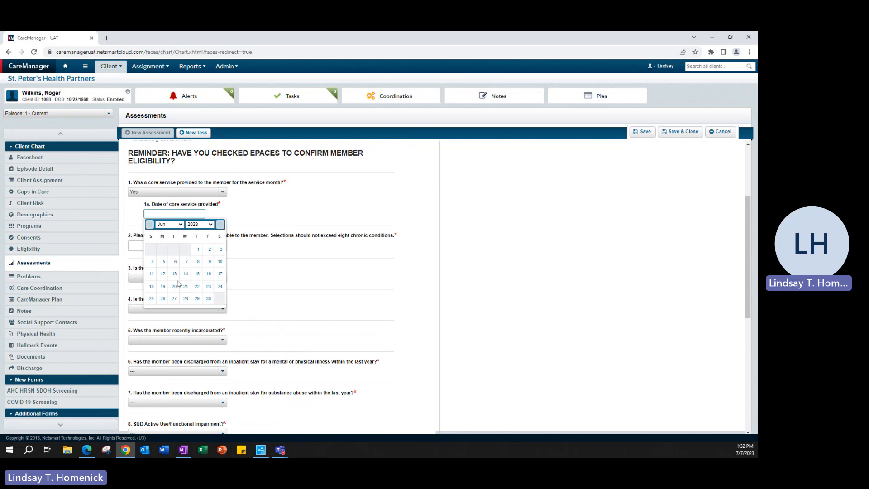
click(186, 299)
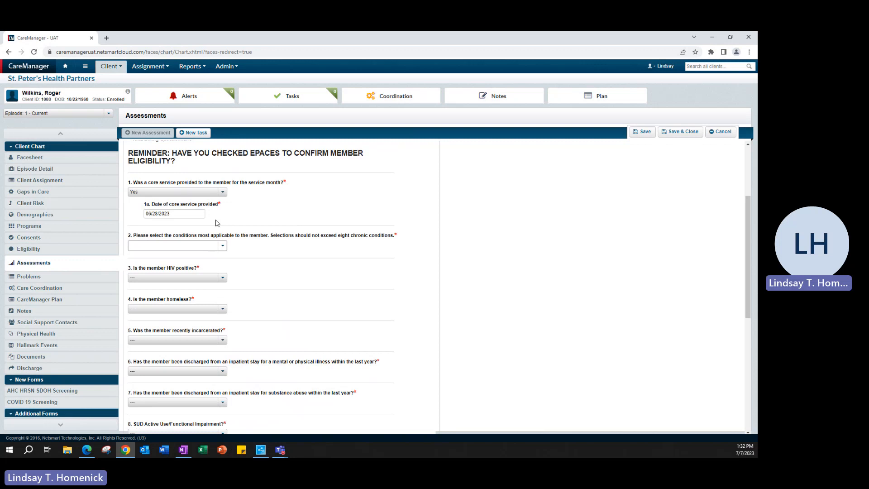
Try out the HIV/AIDS and Mental Health conditions in question 2, clearing each selection again.
click(222, 246)
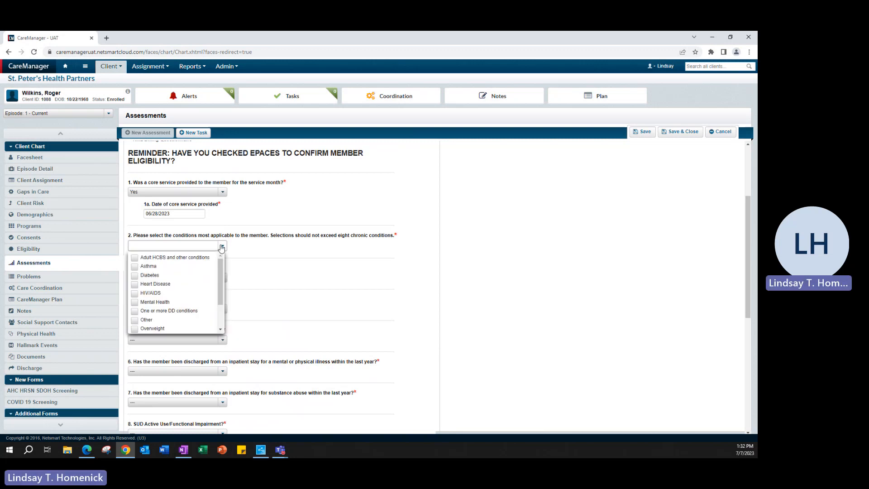
mouse_move(219, 282)
mouse_down()
mouse_move(219, 307)
mouse_move(218, 277)
mouse_up()
click(156, 294)
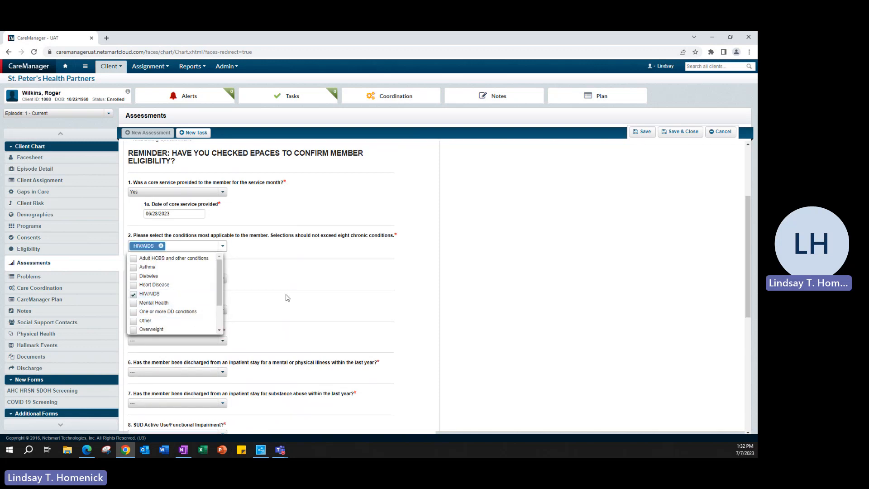
click(149, 295)
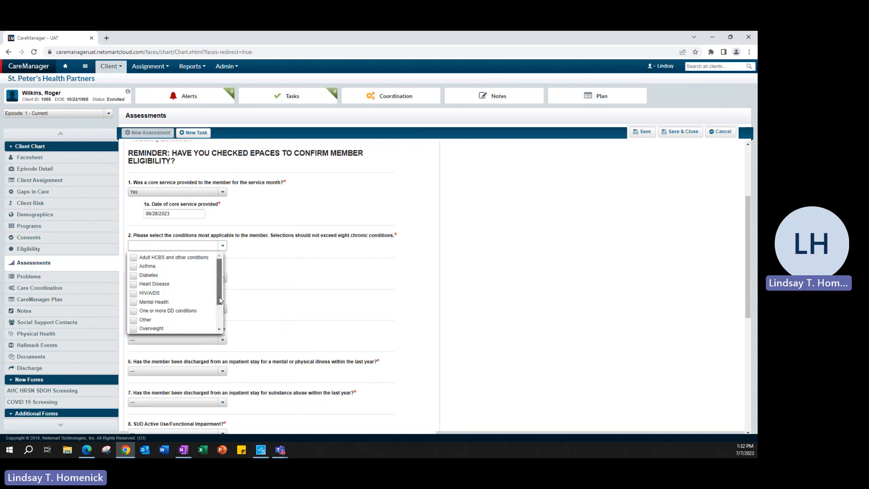
drag(219, 295, 220, 316)
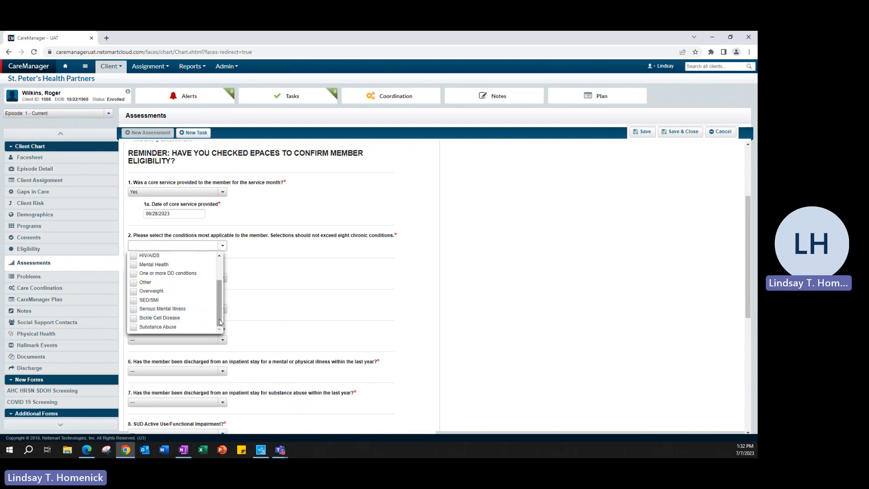
drag(219, 306, 219, 294)
click(159, 287)
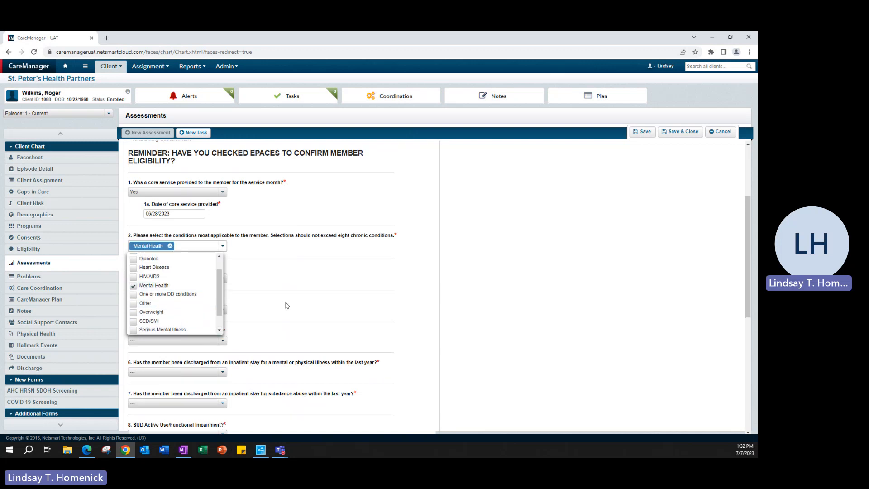
click(147, 285)
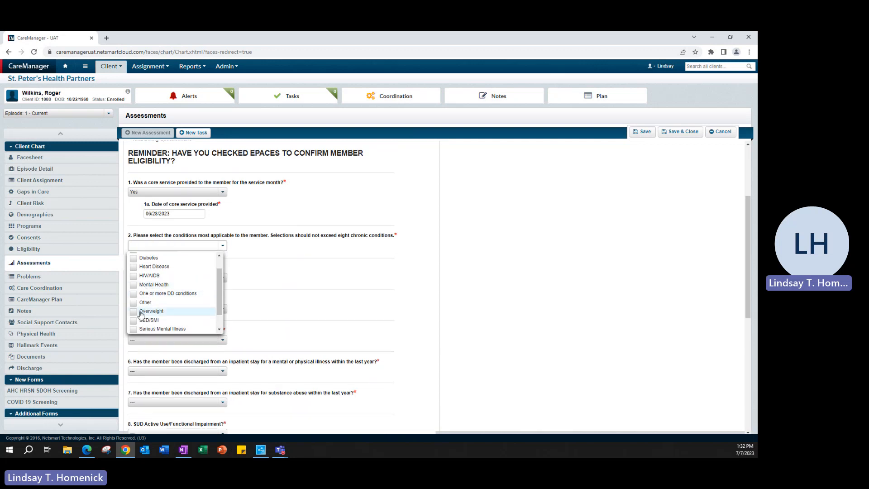
Choose Other as the condition in question 2 and describe it as "2 Mental Health Conditions".
click(143, 302)
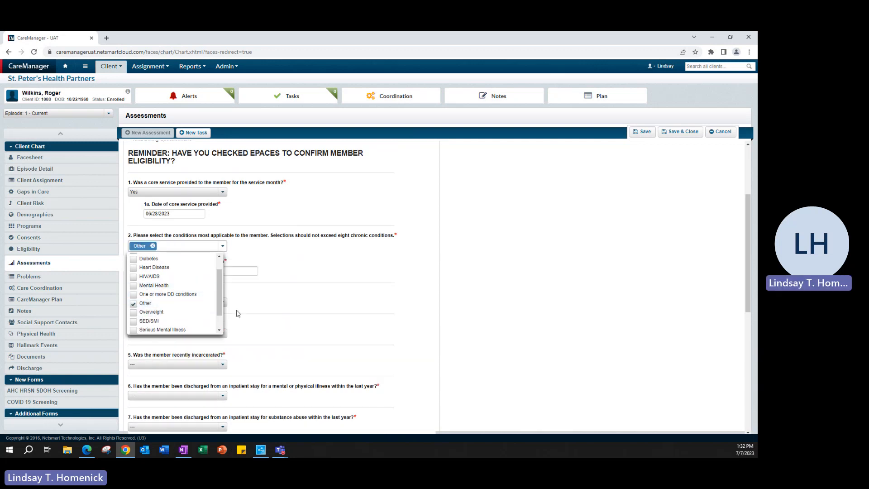
click(252, 271)
text(2 M)
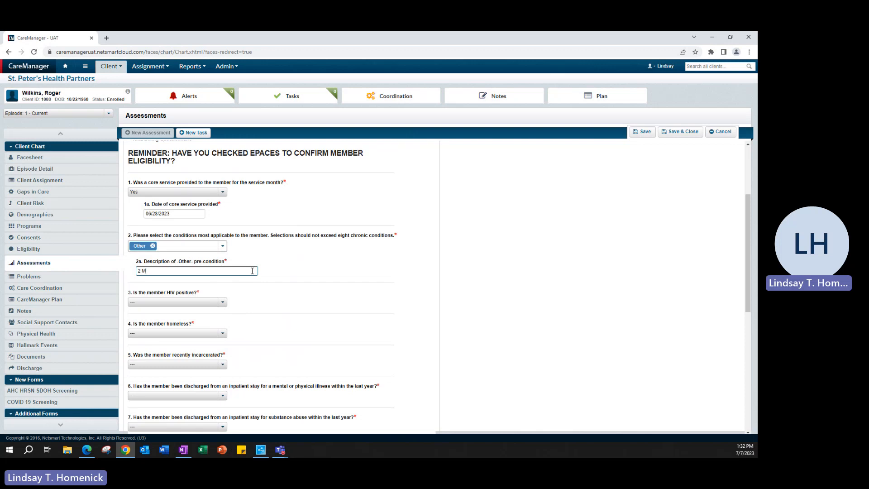
text(ental Health Conditions)
Answer question 3 on HIV status with Yes and set both viral load and T-cell count to Unknown.
scroll(305, 278, down, 2)
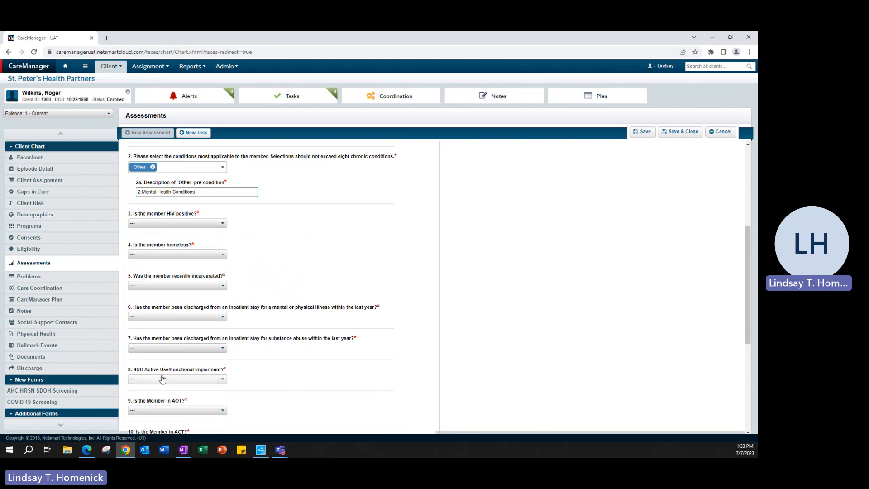
click(167, 223)
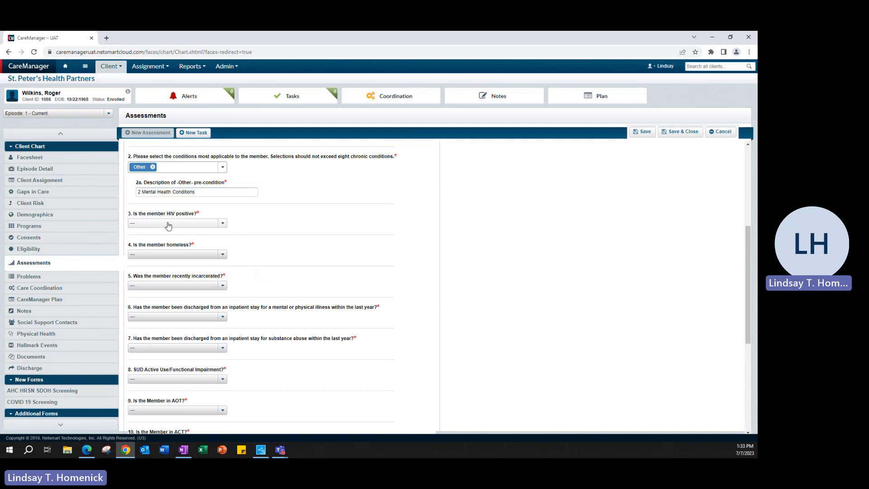
click(162, 243)
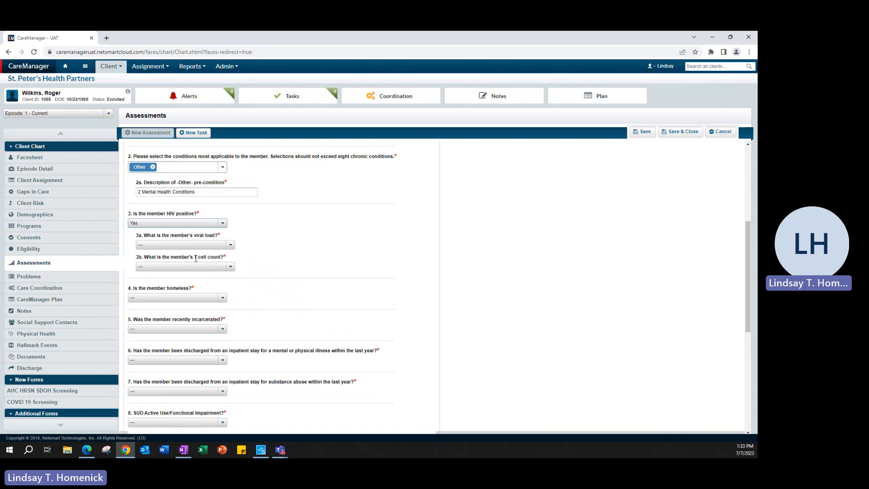
click(204, 245)
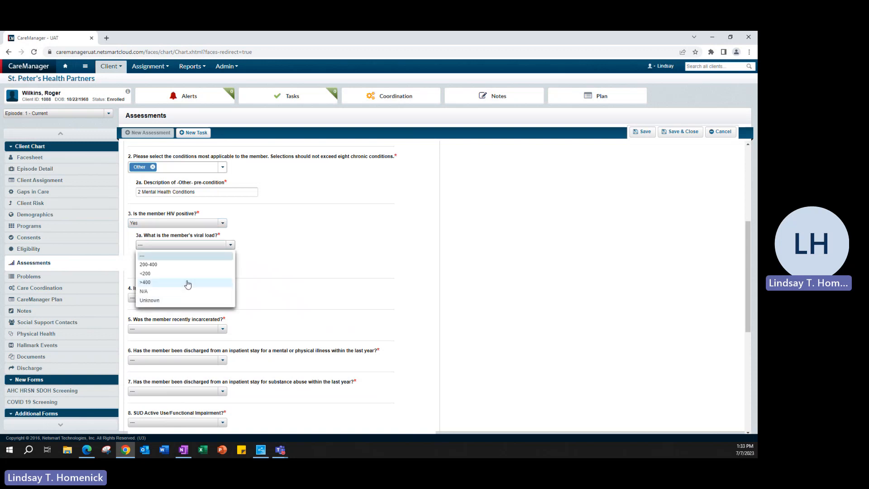
click(154, 300)
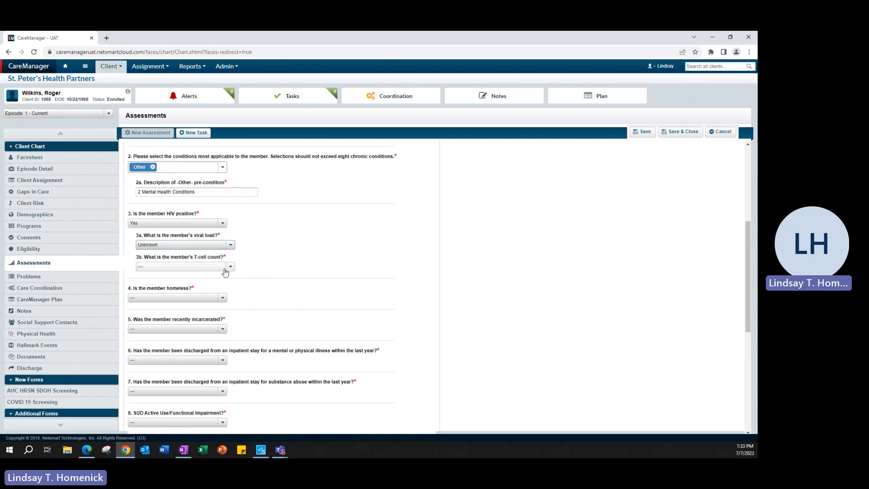
click(230, 267)
click(149, 313)
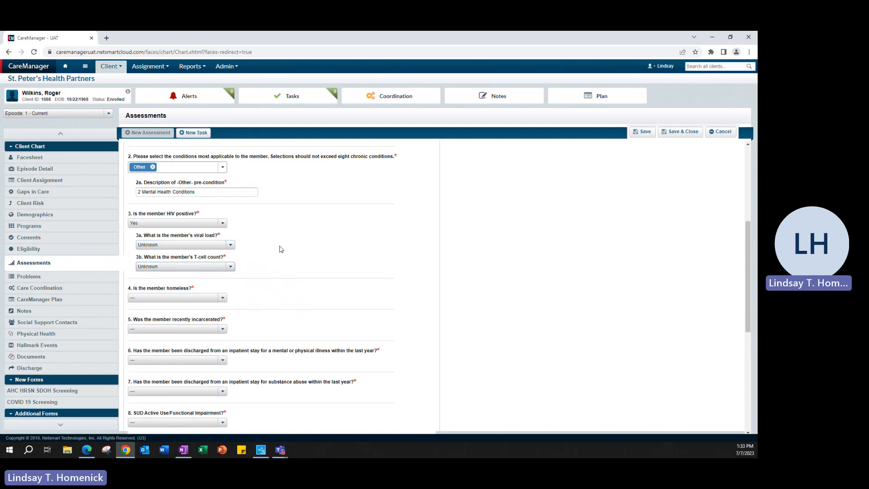
Answer question 4 on homelessness with Yes and view the HUD category choices in 4a.
scroll(280, 249, down, 2)
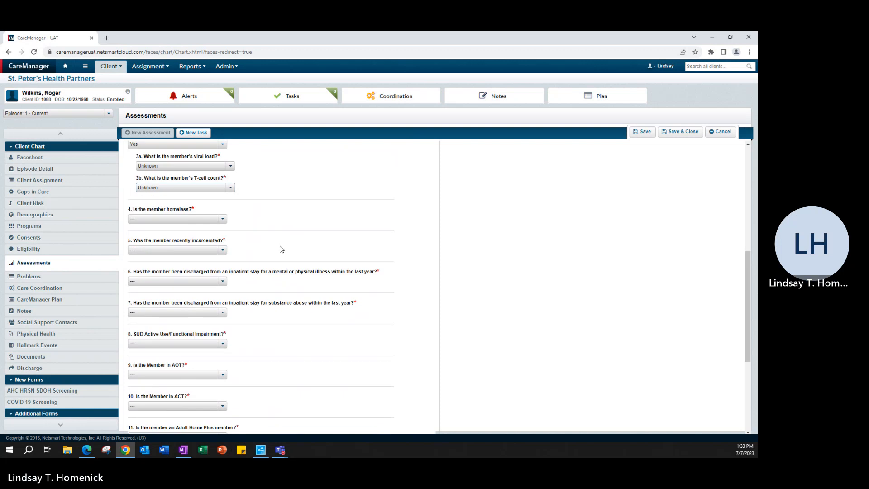
click(223, 219)
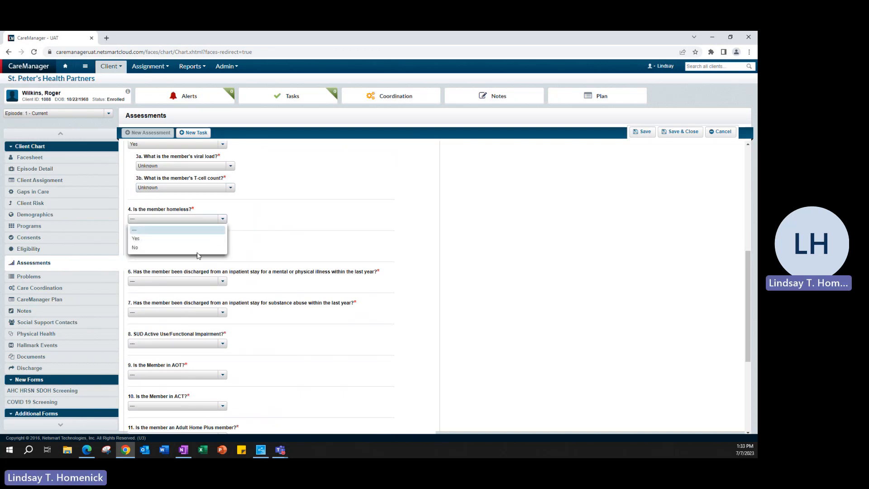
click(194, 239)
click(320, 241)
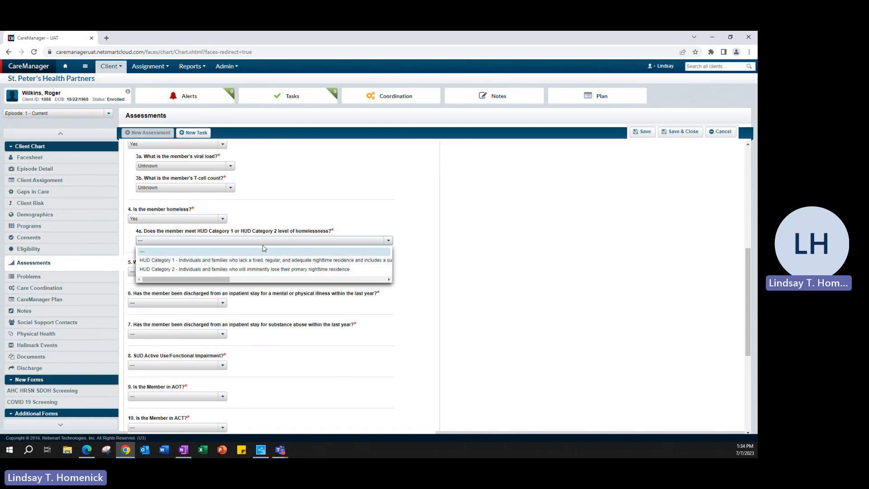
click(222, 224)
Answer question 4 on homelessness with No and question 4a on meeting the HUD 1 definition within 6 months with Yes.
click(222, 221)
click(181, 247)
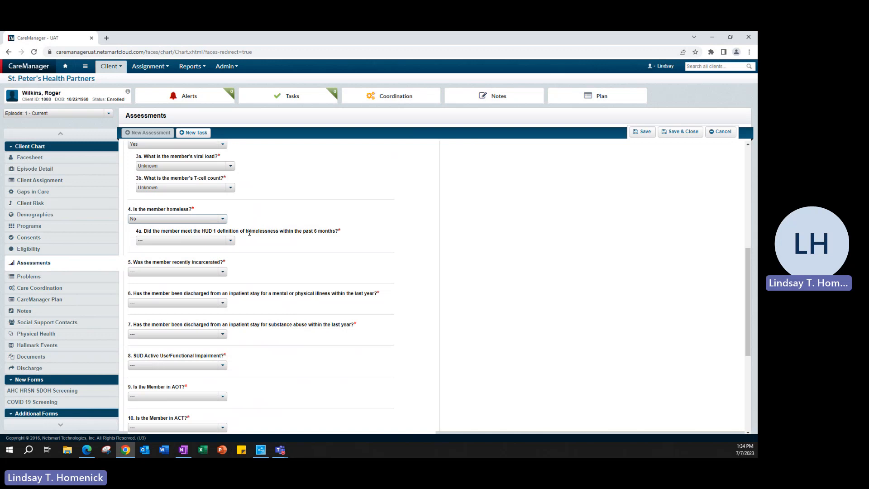
click(213, 240)
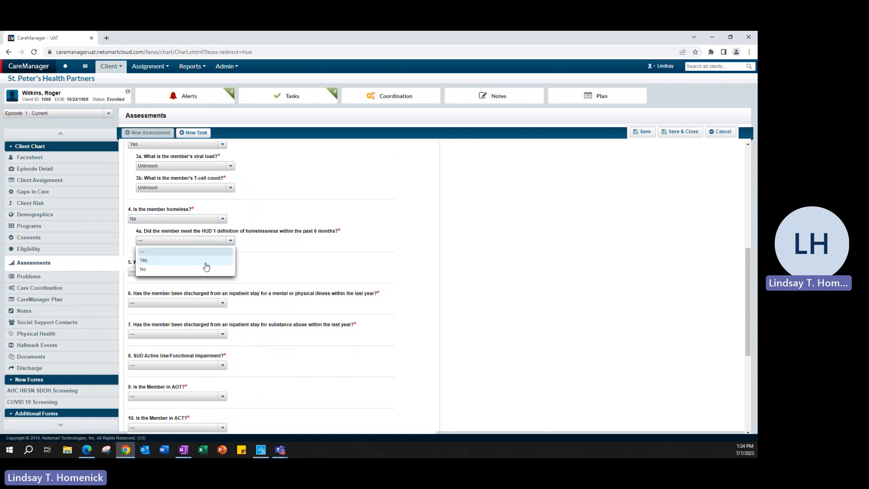
click(206, 262)
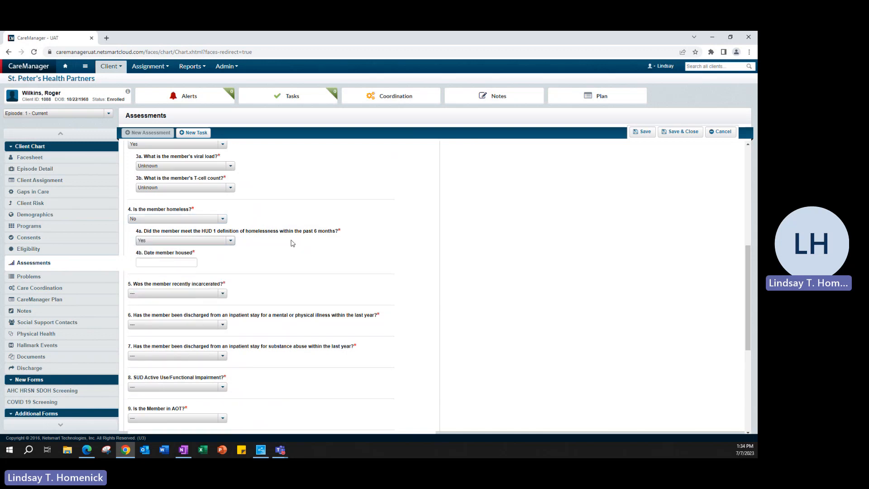
Set the 4b date member housed to 06/01/2023 and answer question 5 on recent incarceration with No.
click(154, 262)
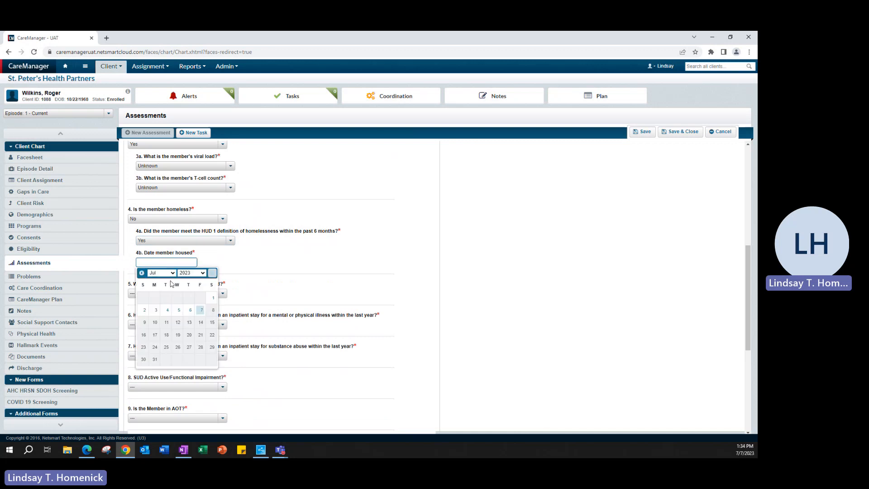
click(142, 272)
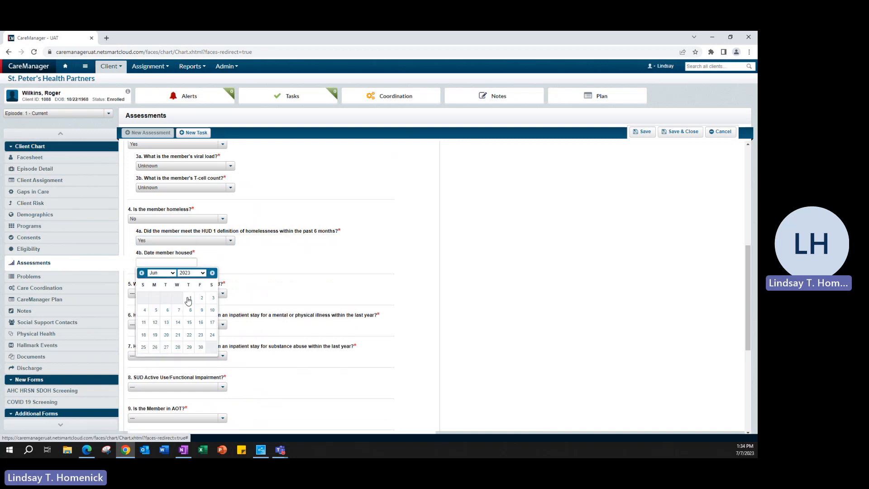
click(188, 299)
scroll(260, 263, down, 1)
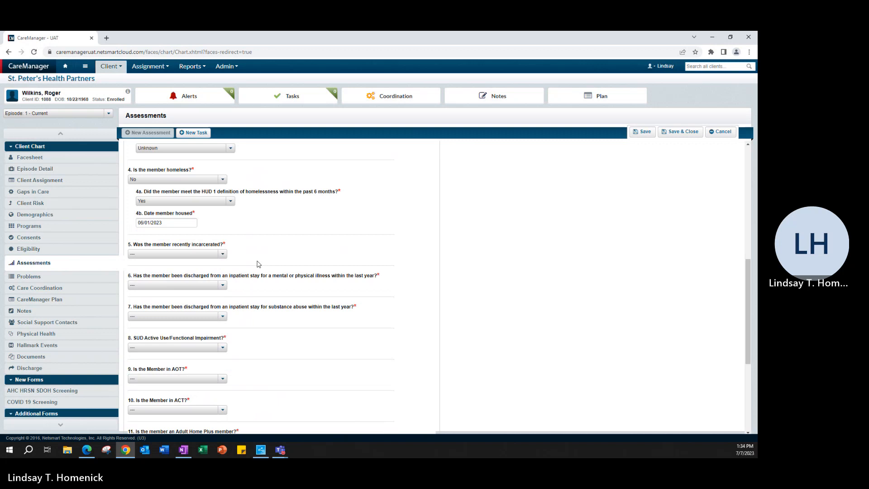
click(195, 257)
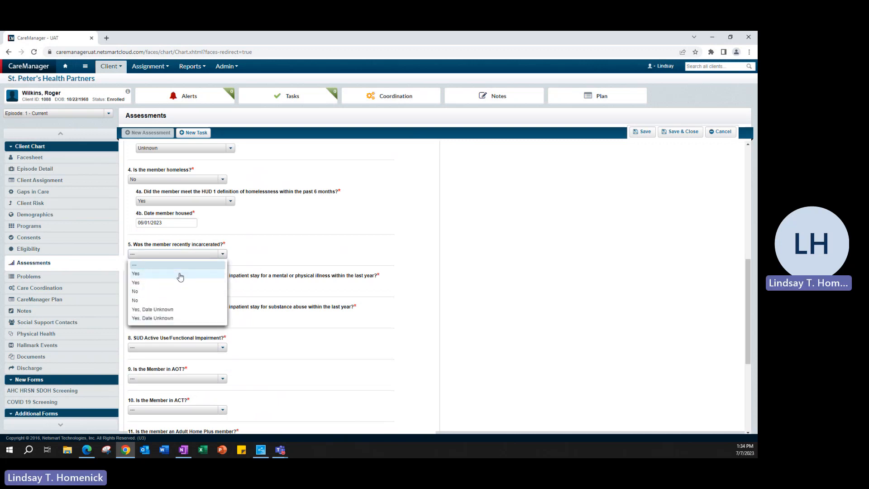
click(175, 298)
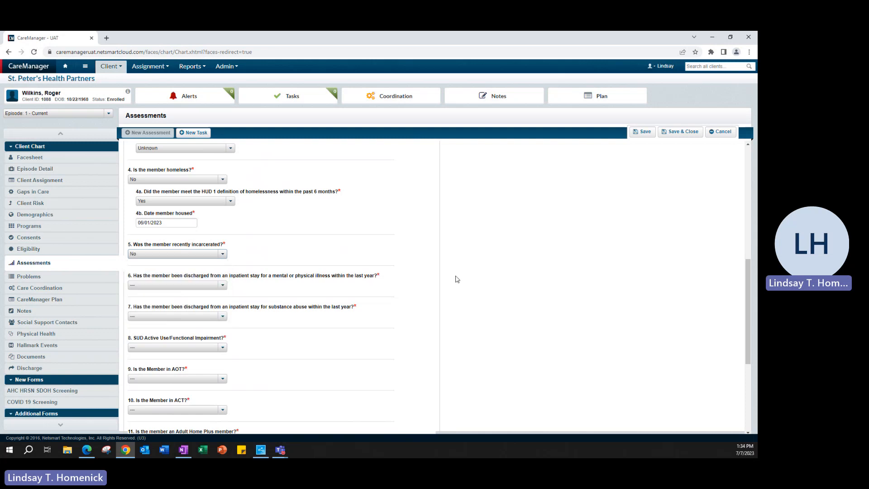
Switch question 5 to Yes to view the 5a release date field, and set the answer back to No.
click(176, 254)
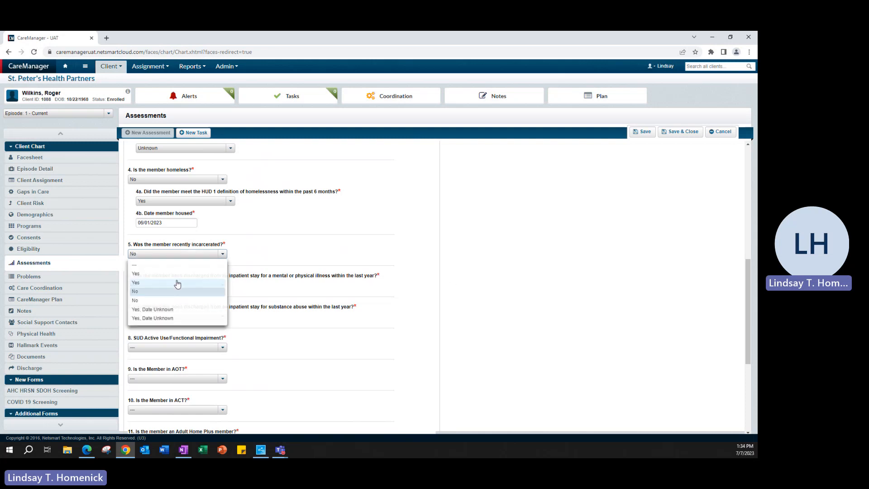
click(177, 283)
click(184, 275)
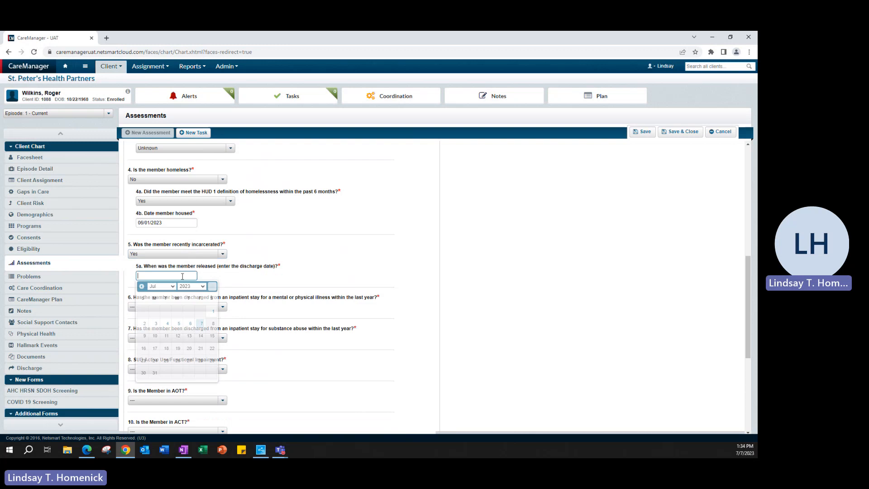
click(222, 254)
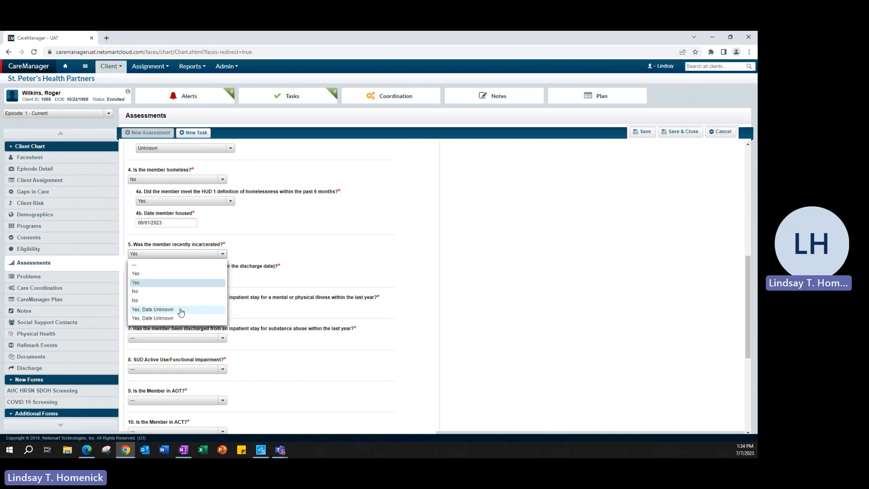
click(159, 301)
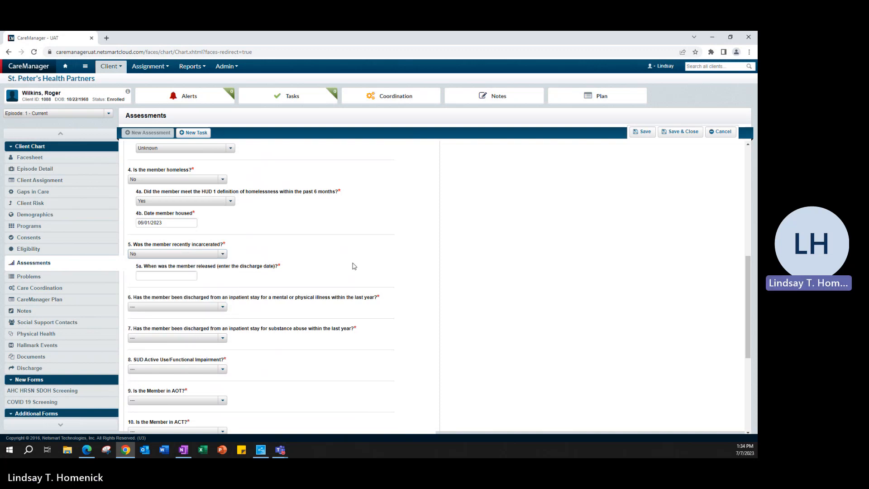
Answer question 6 with discharged from an inpatient stay due to mental illness within the past year and set the 6a discharge date to 06/07/2022.
scroll(347, 264, down, 1)
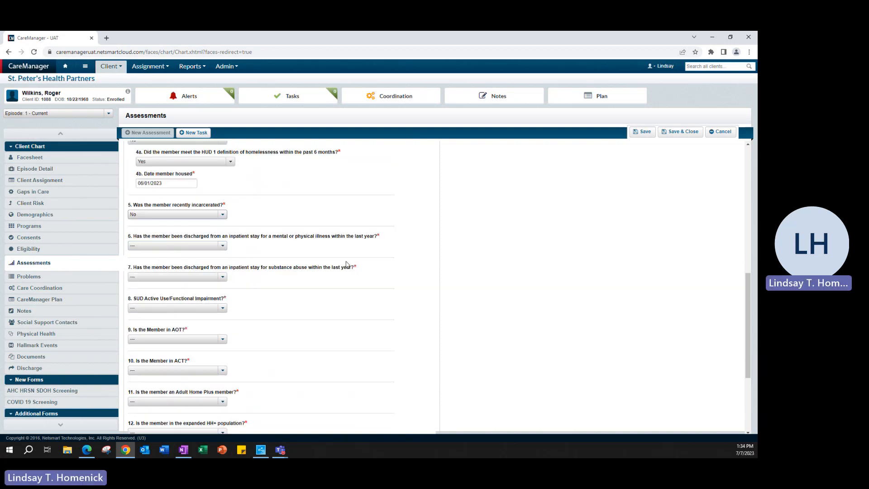
click(222, 247)
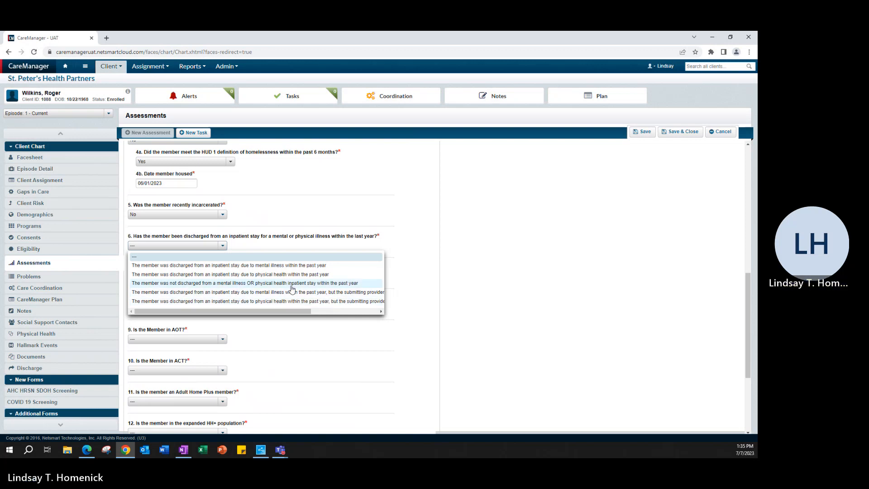
click(249, 265)
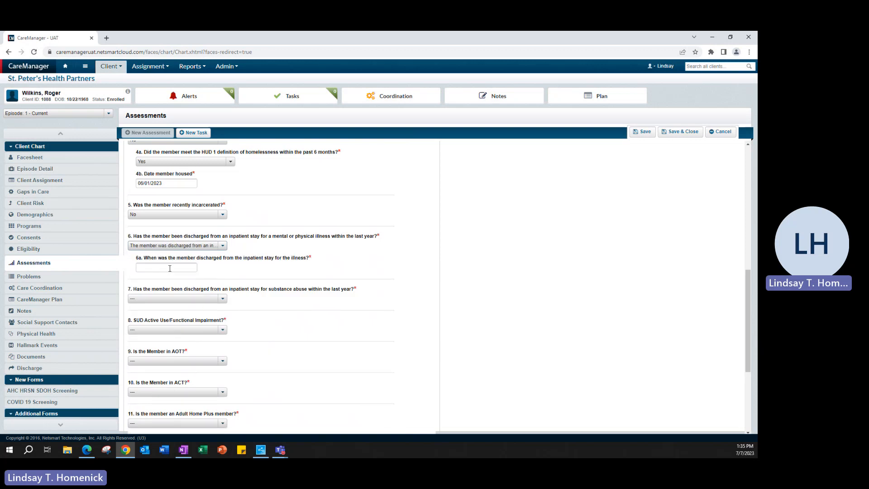
click(171, 268)
click(202, 278)
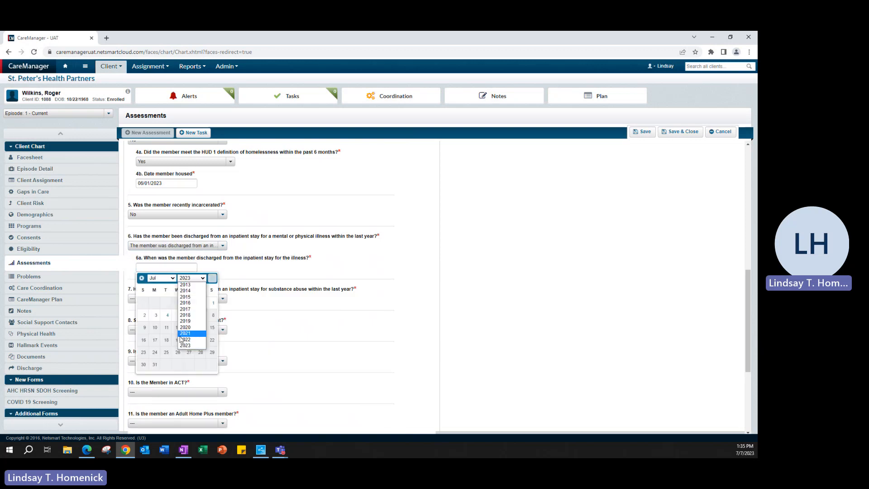
click(190, 343)
click(162, 278)
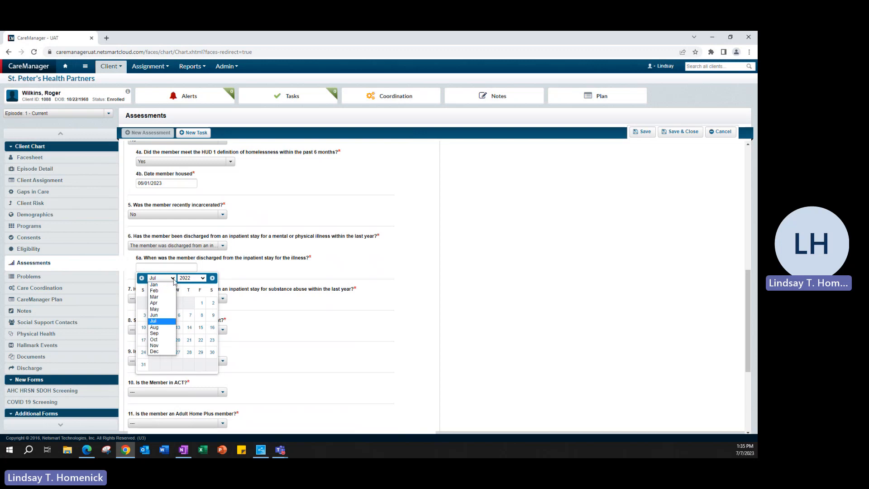
click(170, 327)
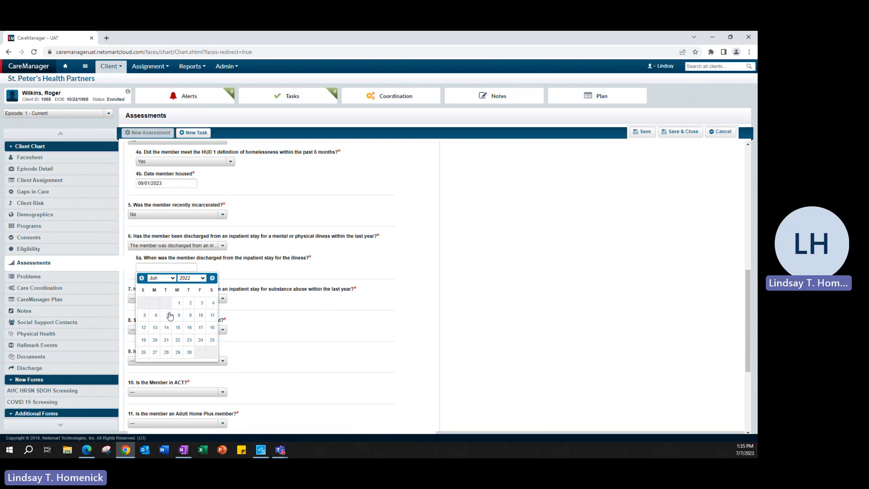
click(168, 315)
Answer question 7 on discharge from an inpatient stay for substance abuse with No.
scroll(271, 283, down, 1)
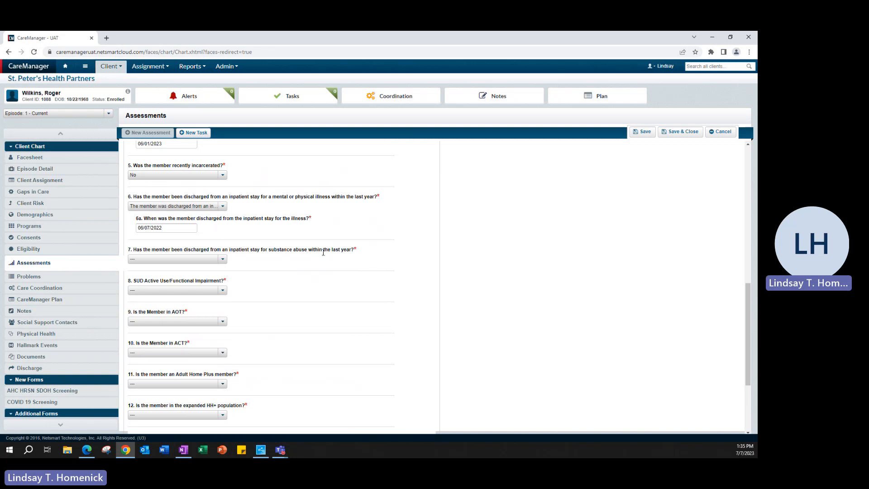
click(221, 263)
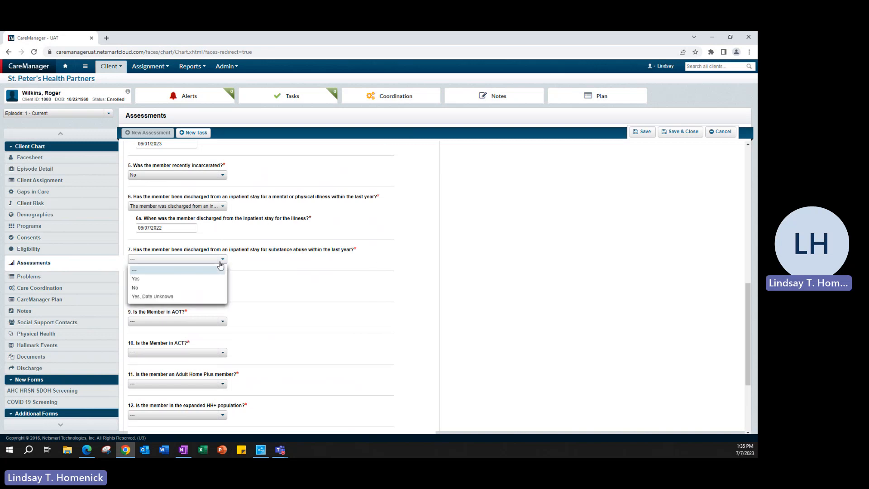
click(202, 290)
Answer question 8 on SUD active use/functional impairment with Yes and view the choices for Indicators A, B and C.
scroll(277, 298, down, 1)
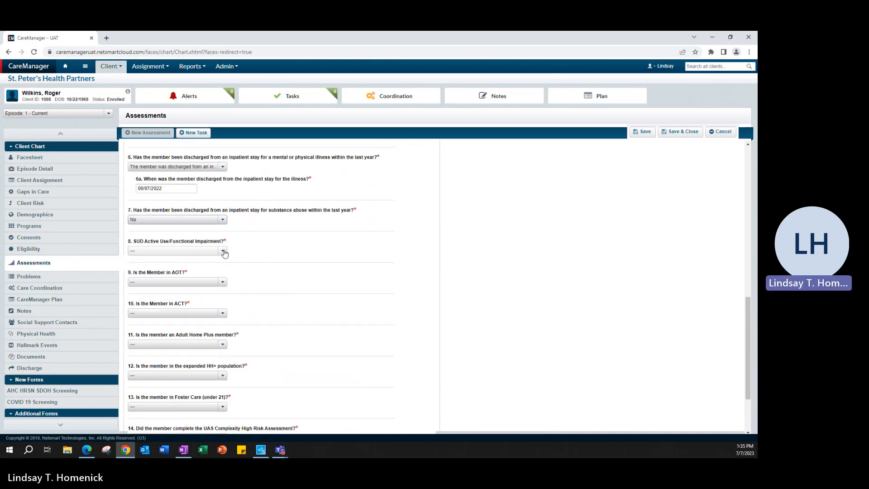
click(221, 251)
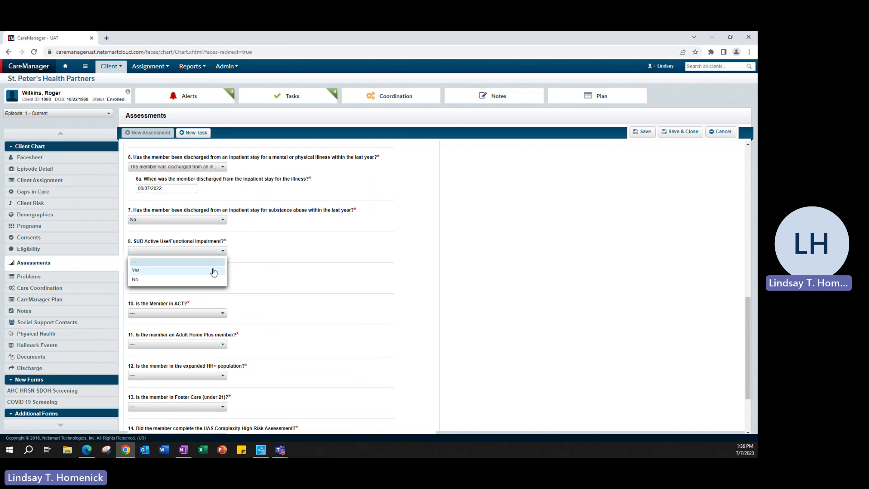
click(214, 272)
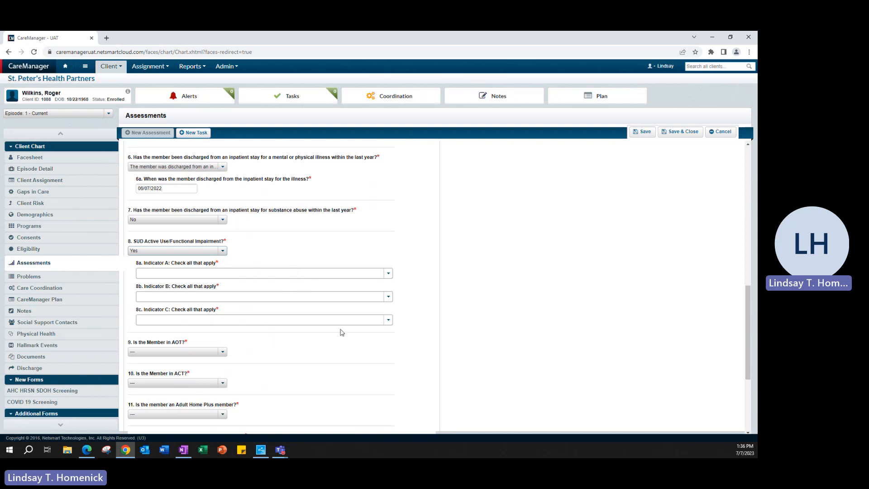
click(388, 321)
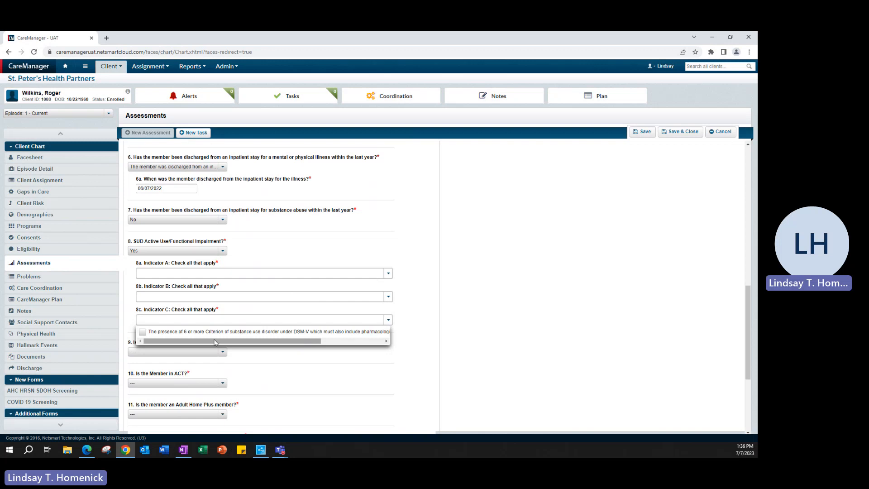
click(179, 273)
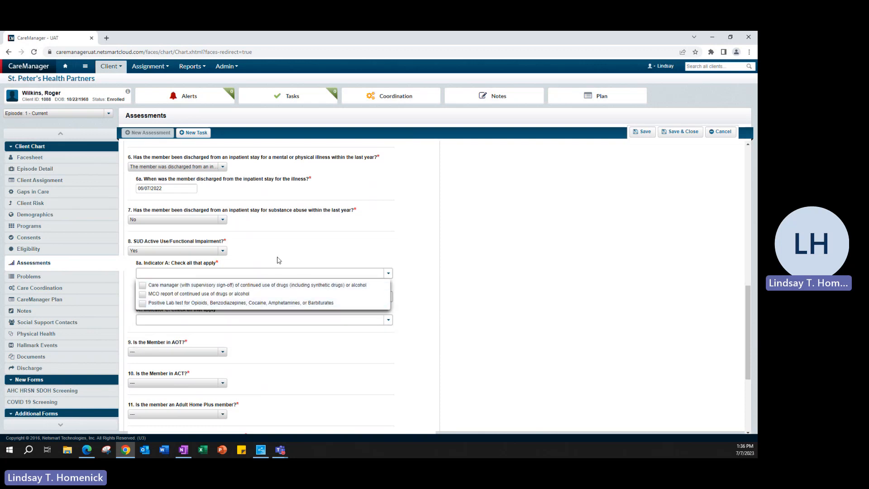
click(322, 246)
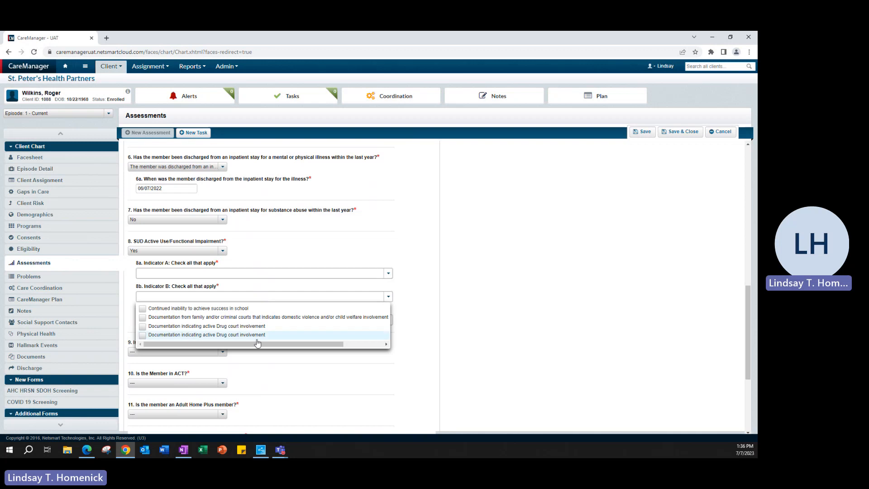
click(273, 278)
click(251, 320)
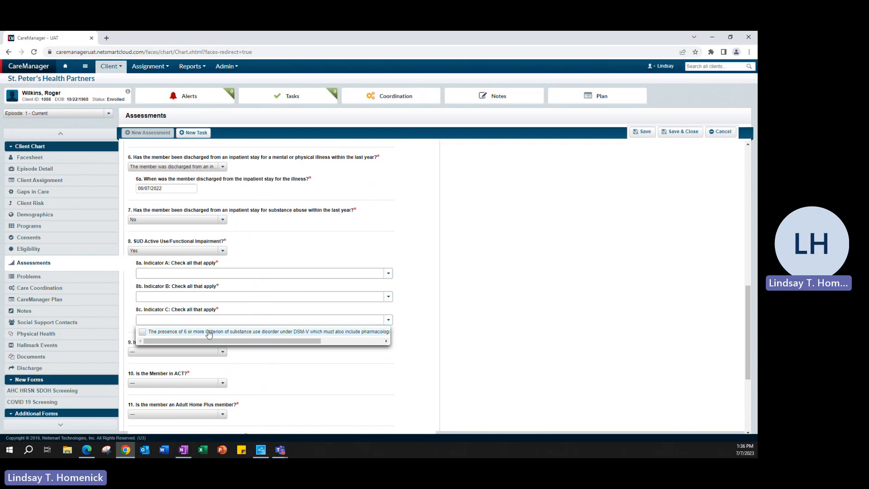
Change the answer to question 8 on SUD active use/functional impairment to No.
click(221, 252)
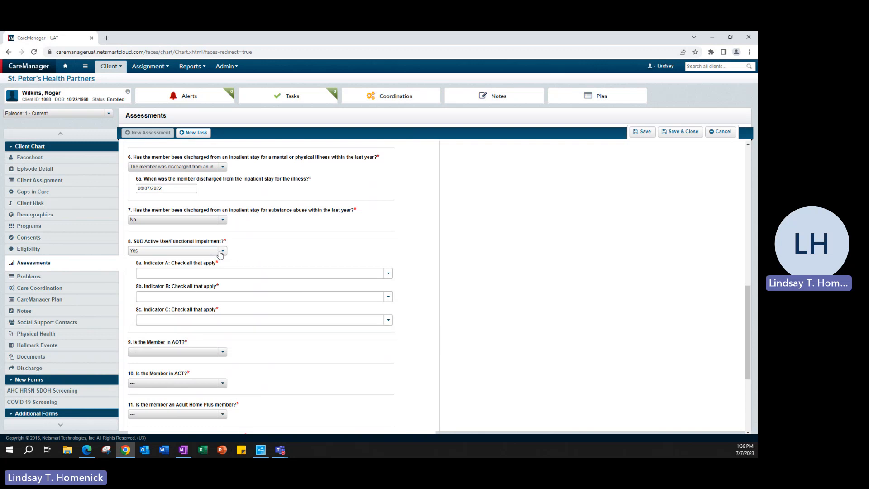
click(221, 251)
click(181, 273)
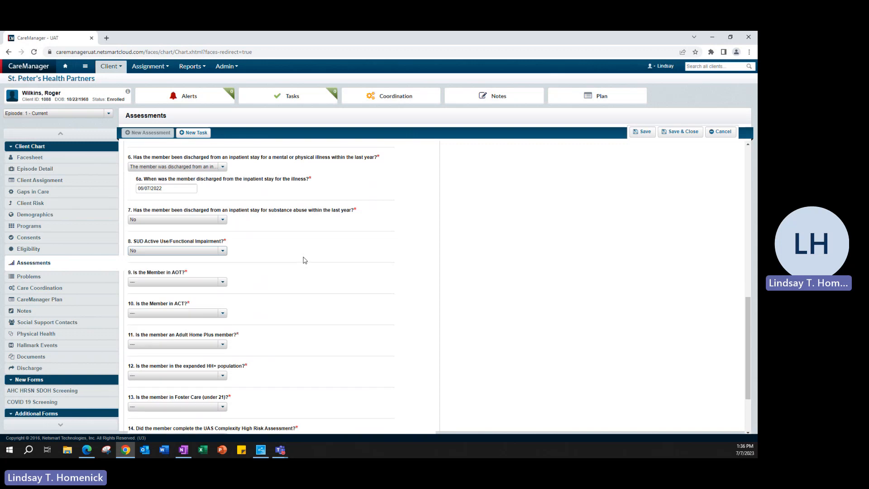
Answer question 9 on AOT with Yes and question 9a on minimum required AOT services and caseload requirement with No.
scroll(304, 293, down, 2)
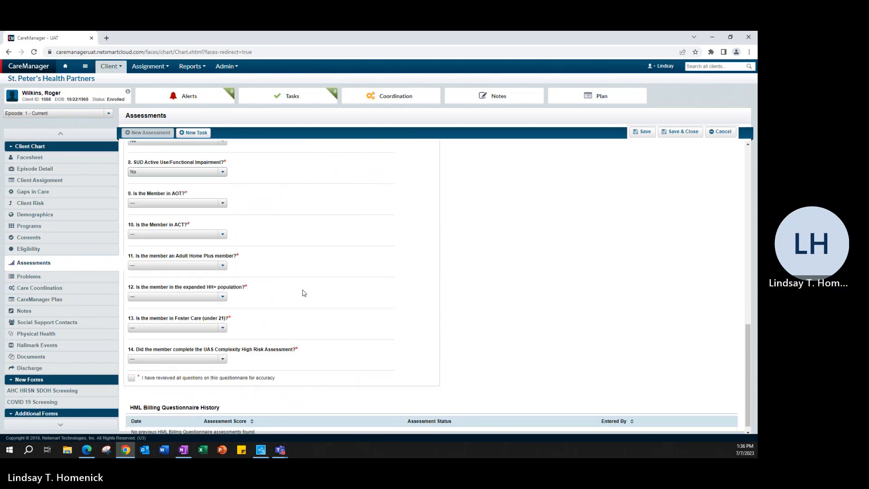
click(222, 203)
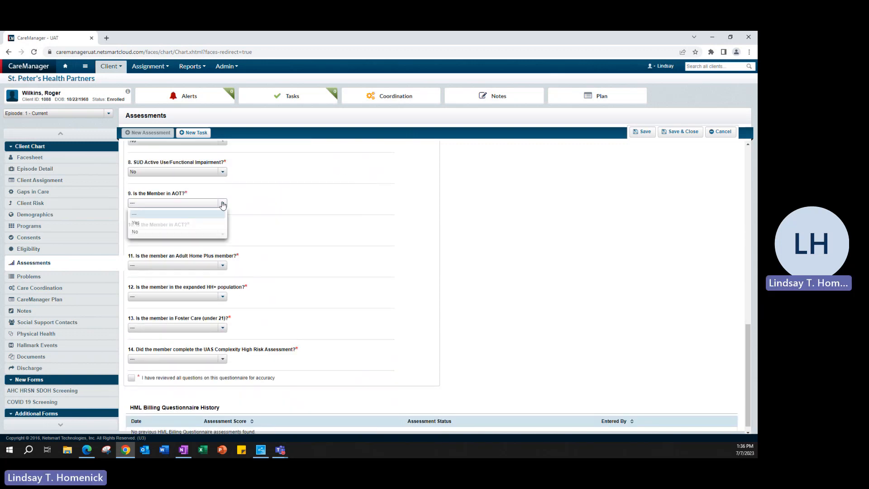
click(192, 223)
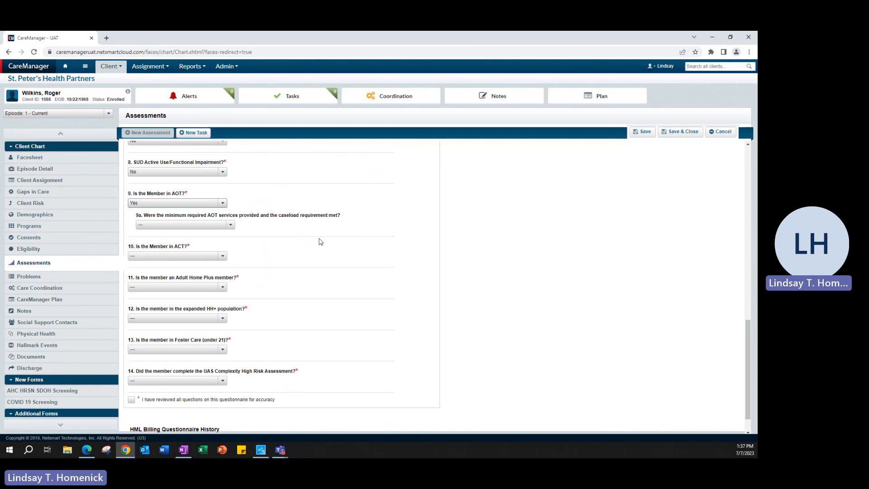
click(230, 225)
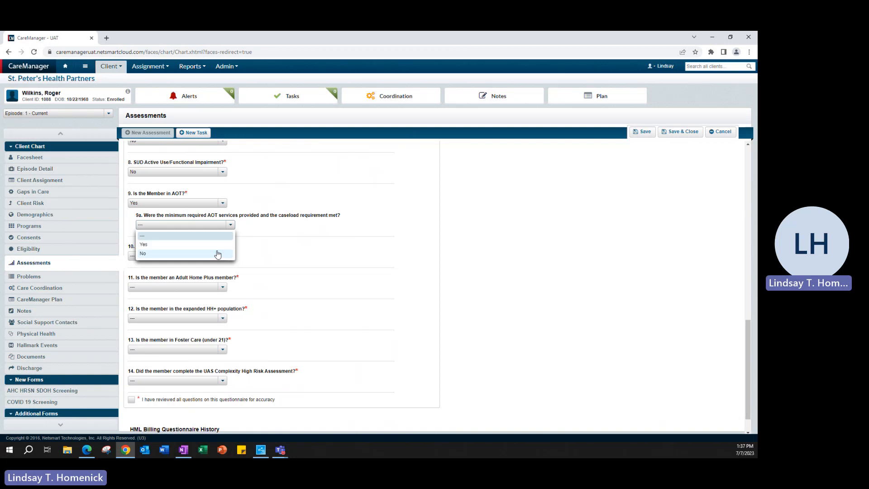
click(183, 254)
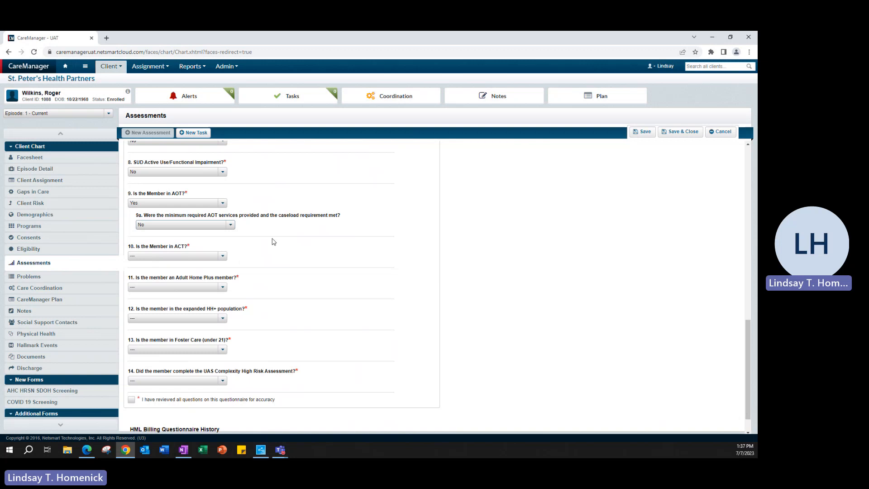
Review the core service date in 1a and answer question 10 on ACT membership with No.
scroll(273, 242, up, 10)
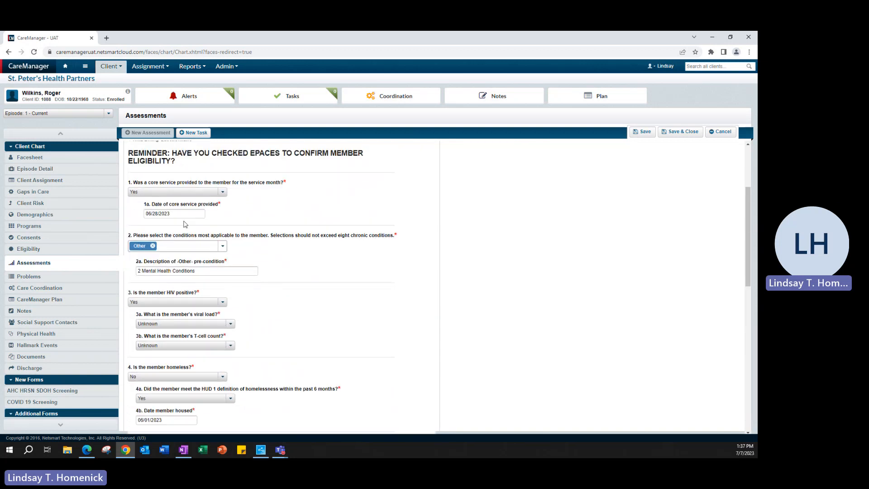
scroll(281, 301, down, 10)
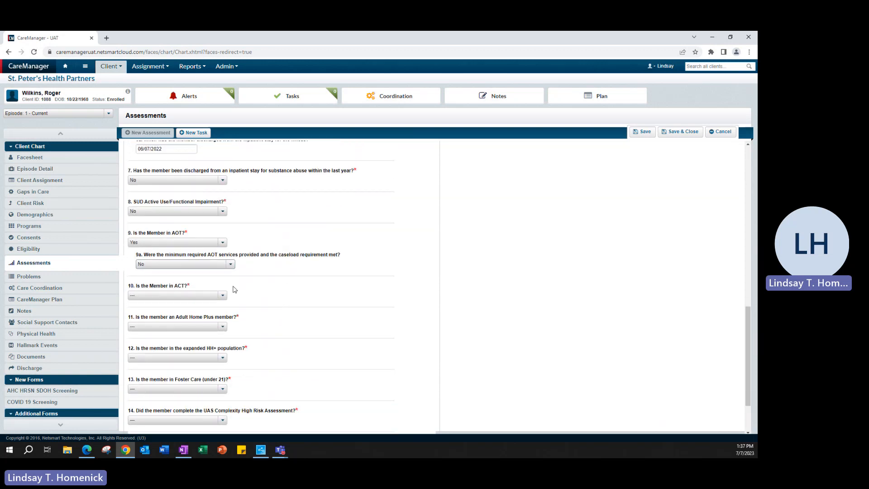
scroll(272, 298, down, 2)
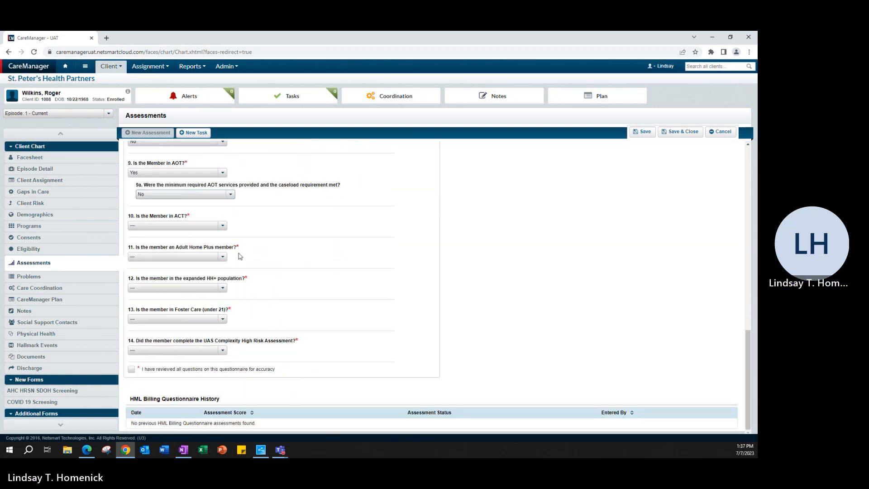
click(218, 225)
click(154, 254)
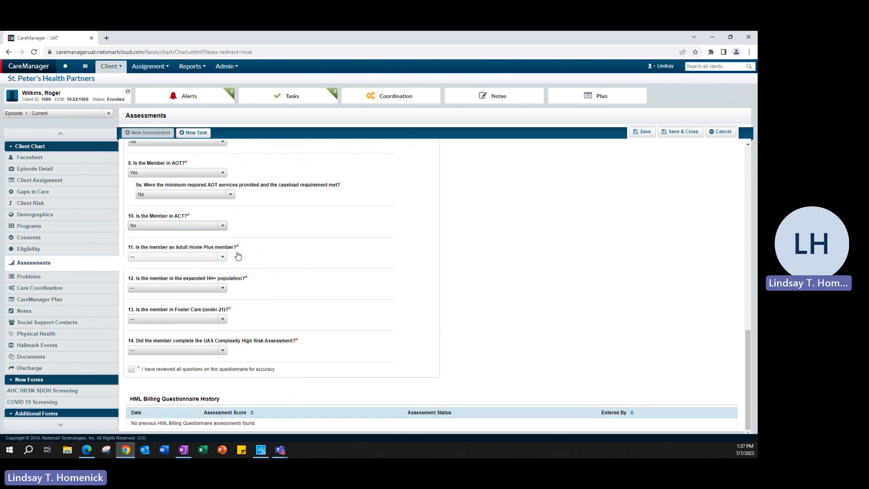
Answer question 11 on Adult Home Plus membership with No and question 12 on the expanded HH+ population with Yes.
click(204, 257)
click(192, 286)
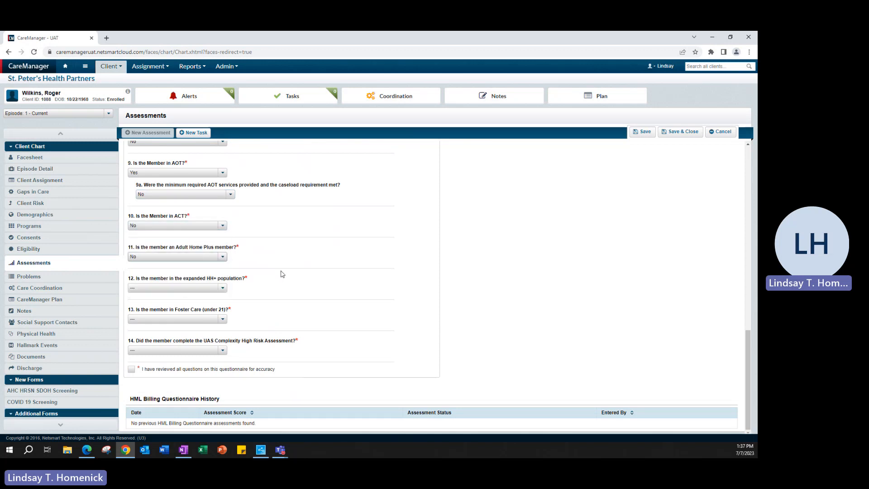
click(223, 291)
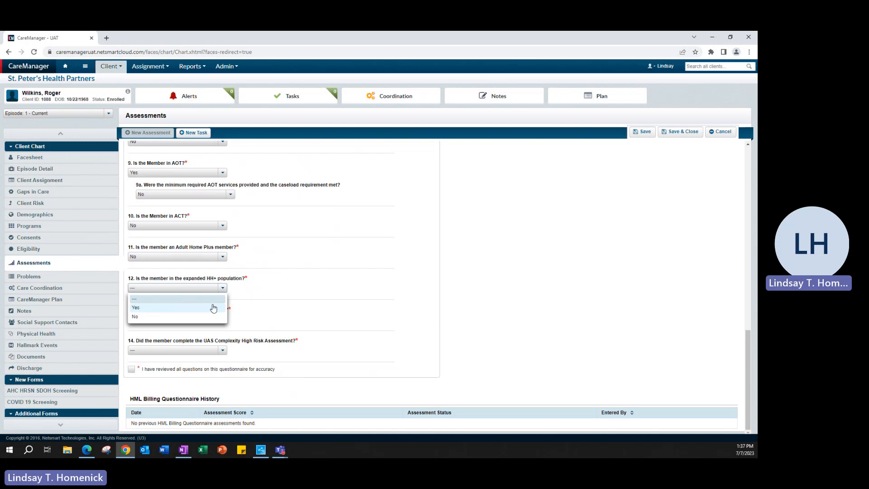
click(213, 308)
Answer question 12a on the minimum required HH+ services and caseload requirement with No.
scroll(281, 289, down, 1)
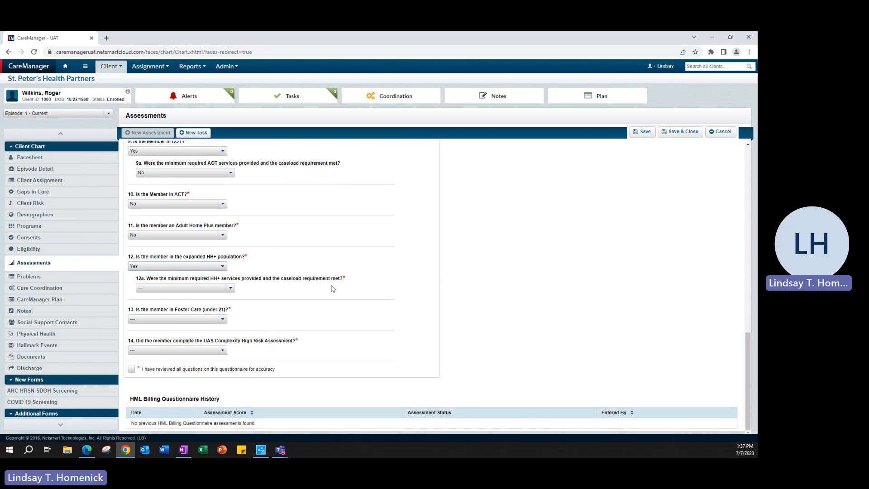
click(203, 287)
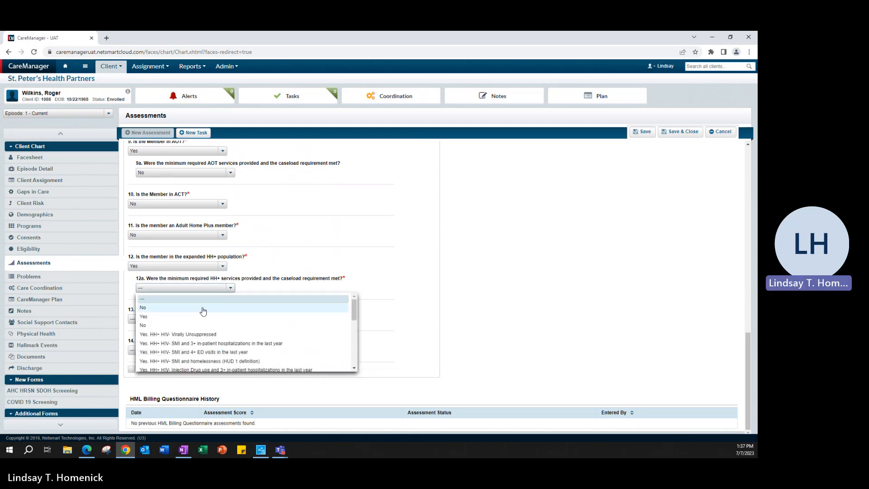
click(203, 308)
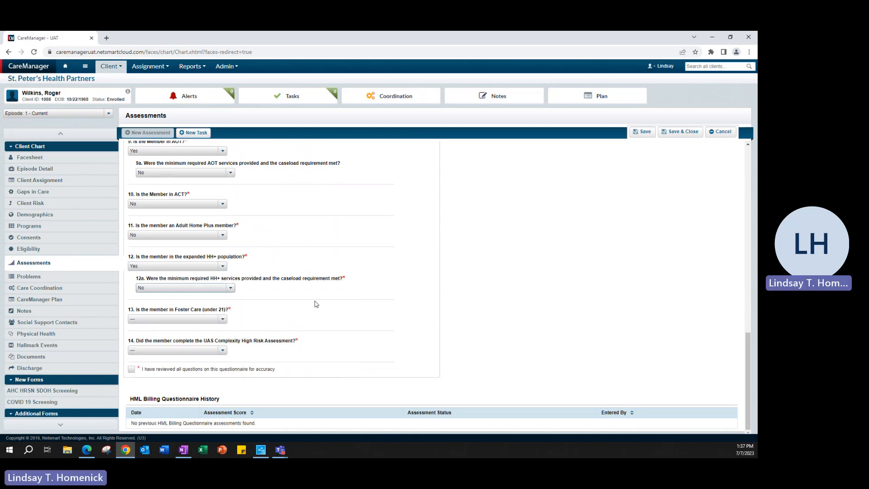
Review the choices for question 12a and change the answer to Yes. HH+ SMI – 3+ psychiatric inpatient hospitalizations in past year.
click(233, 290)
scroll(247, 329, down, 1)
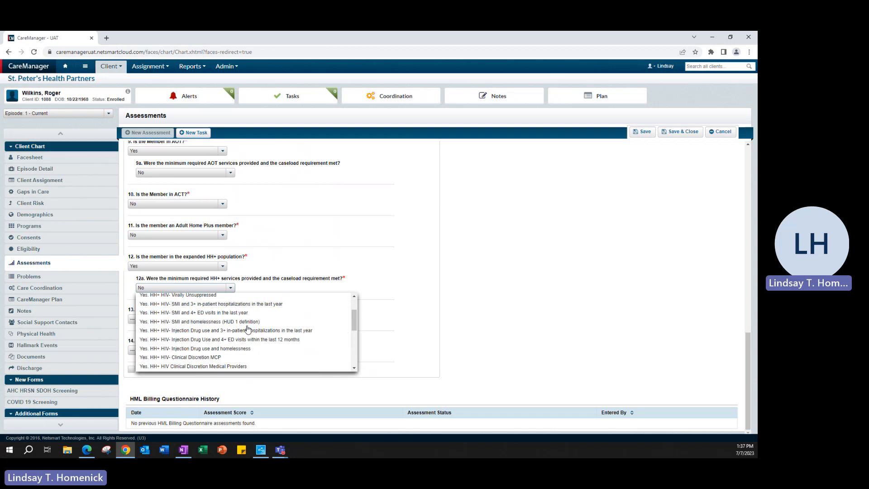
scroll(266, 342, down, 3)
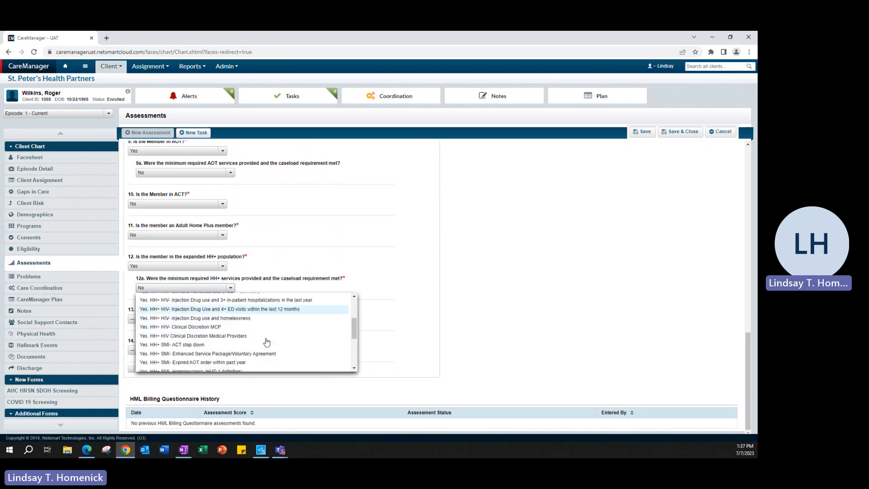
scroll(266, 342, up, 3)
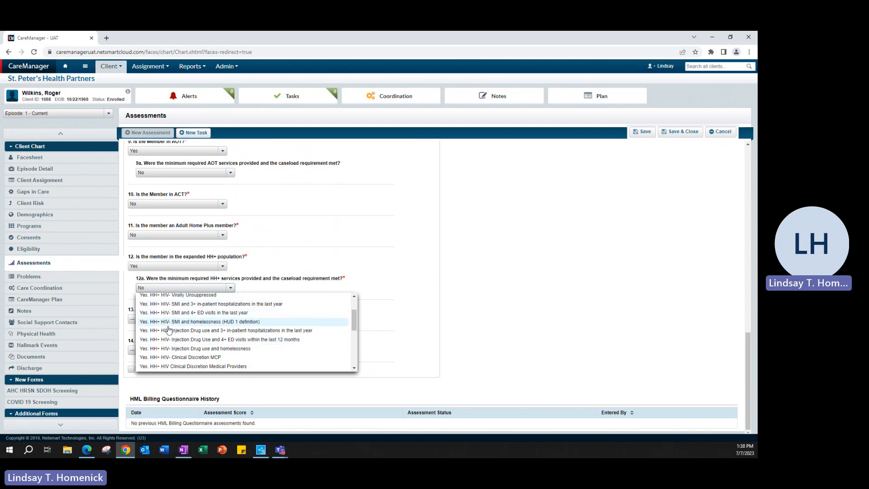
scroll(166, 324, down, 4)
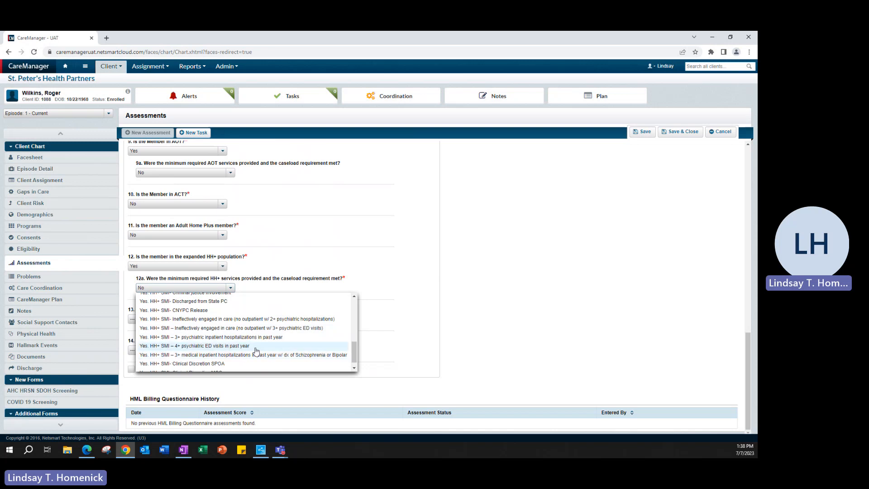
scroll(253, 348, down, 1)
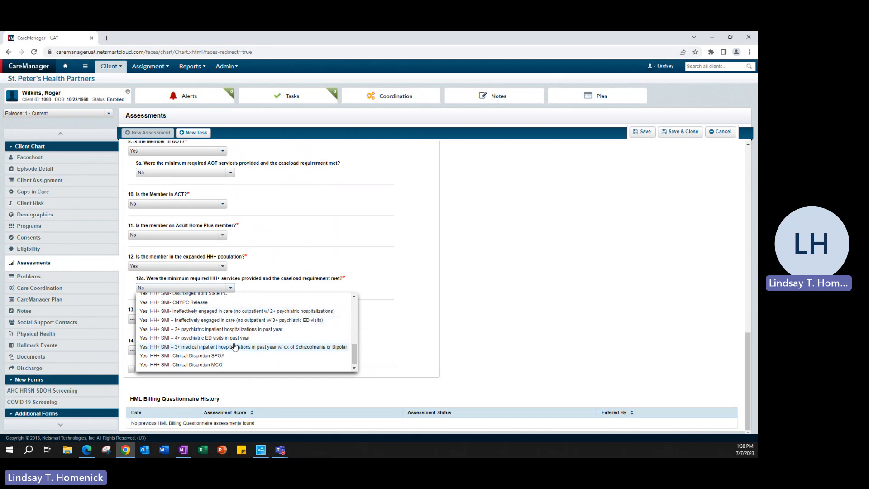
click(211, 330)
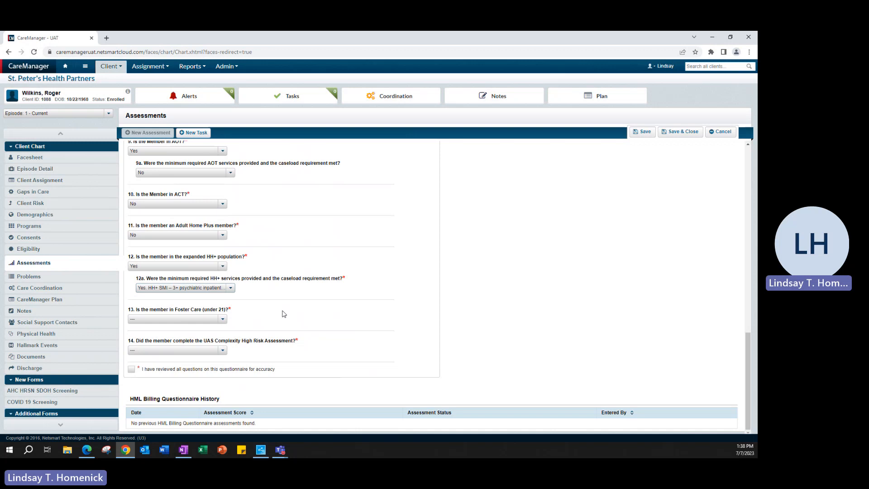
Change the answer to question 9 on AOT membership to No.
scroll(284, 314, up, 1)
click(179, 190)
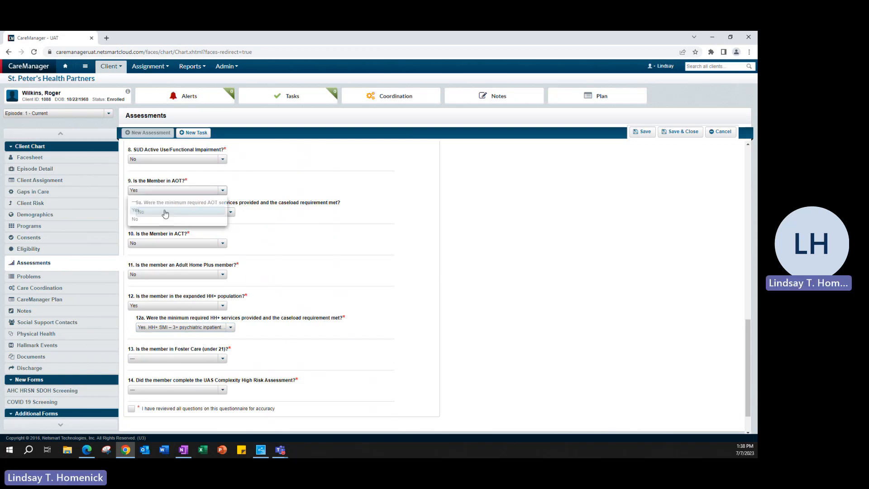
click(149, 219)
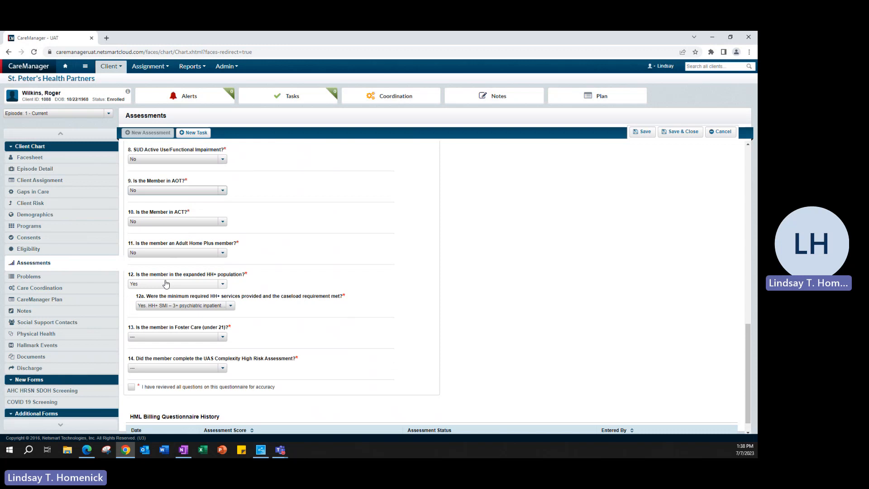
Answer question 13 on Foster Care with N/A (over 21) and question 14 on the UAS Complexity High Risk Assessment with Unknown.
scroll(244, 303, down, 1)
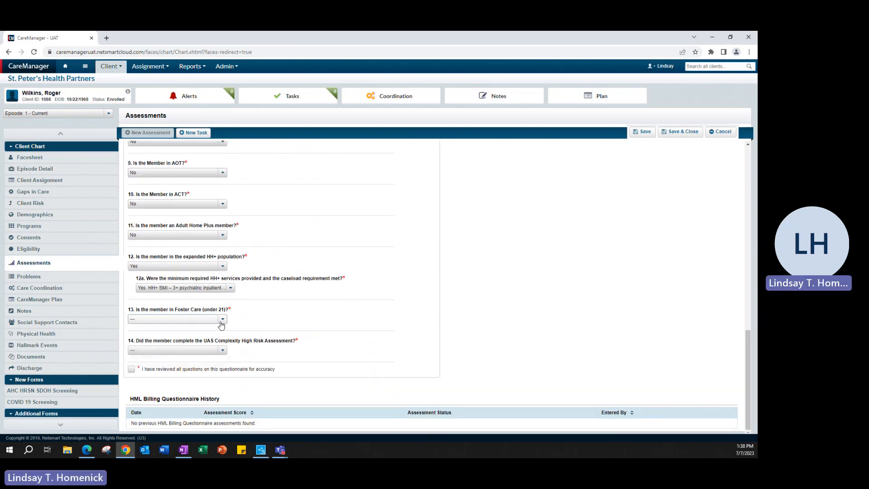
click(190, 319)
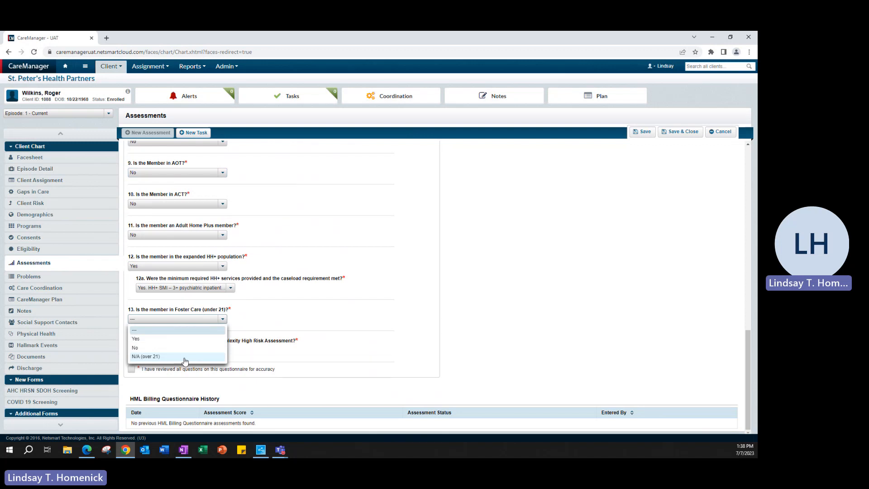
click(162, 356)
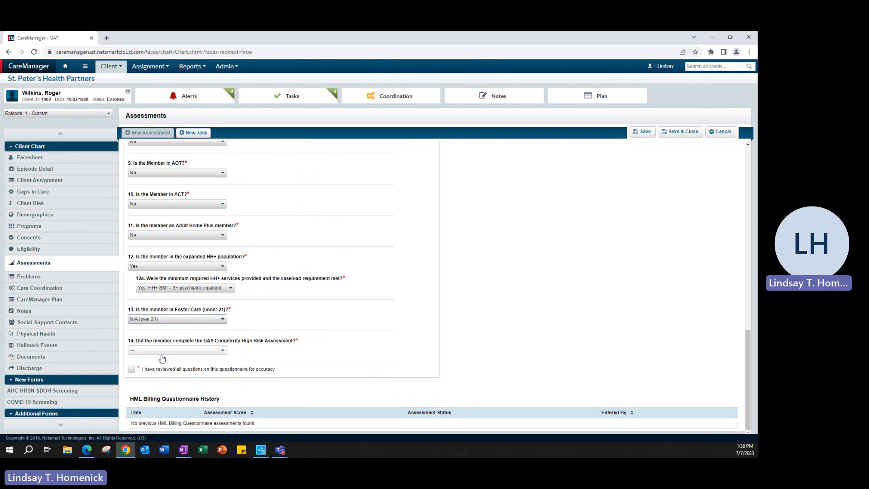
click(222, 351)
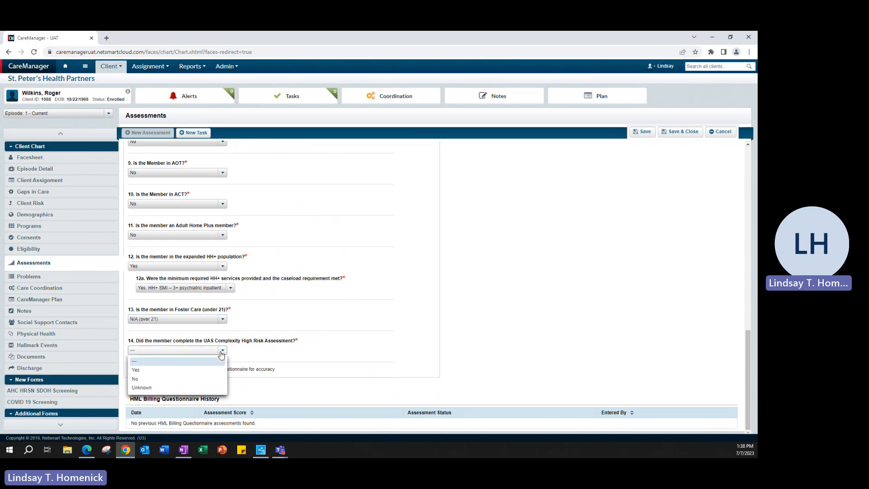
click(159, 388)
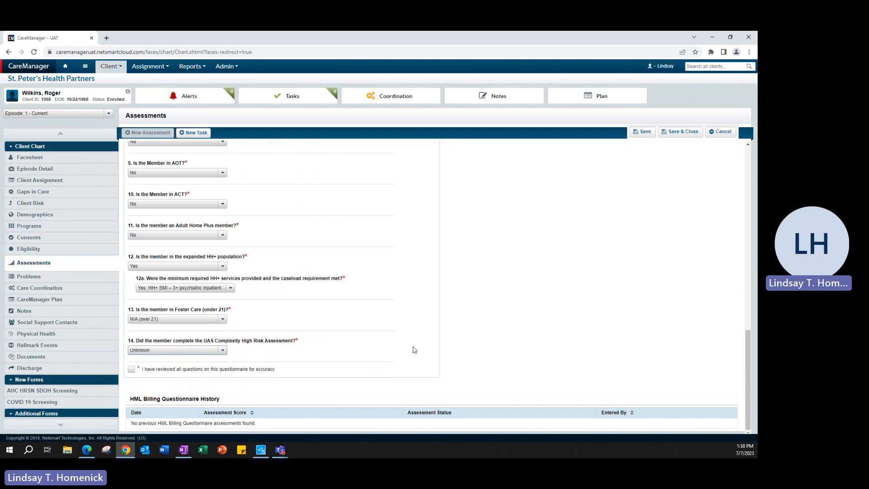
Check the answers, mark all questions as reviewed for accuracy, and save and close the questionnaire.
scroll(415, 350, up, 5)
scroll(415, 350, up, 10)
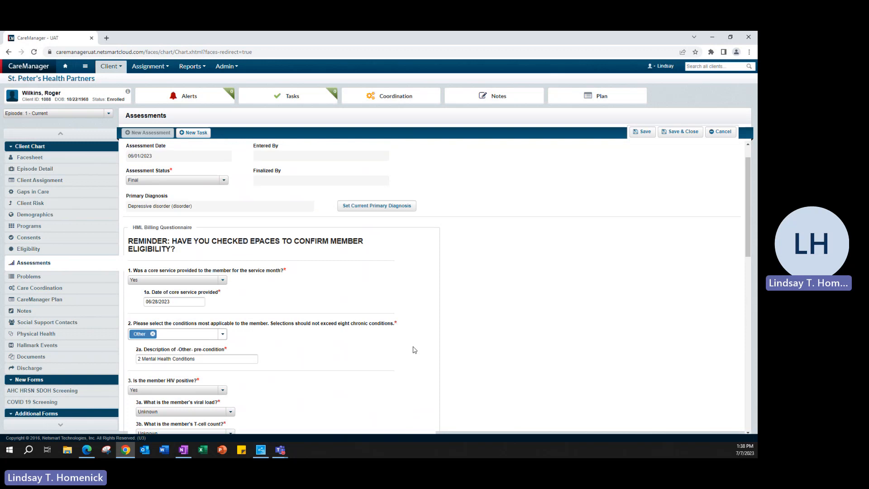
scroll(414, 350, down, 5)
scroll(415, 350, down, 1)
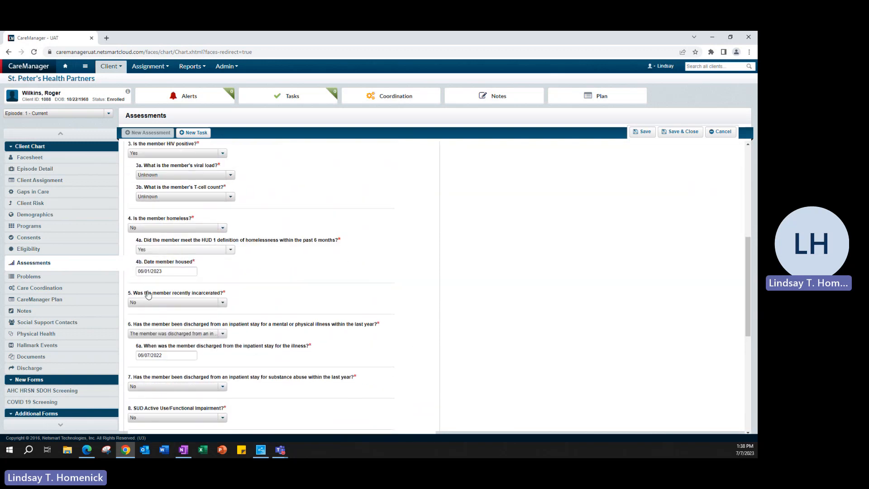
scroll(299, 402, down, 7)
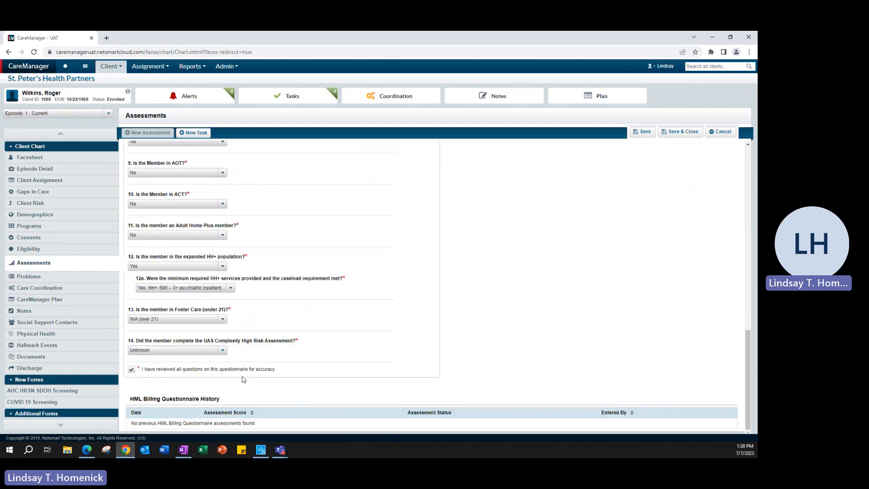
scroll(317, 375, up, 10)
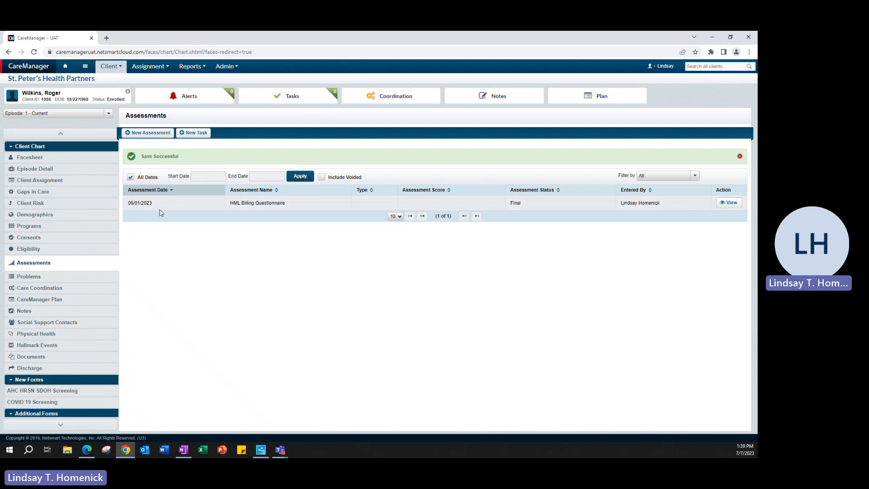
Start another HML Billing Questionnaire for the client and set its assessment status to Draft.
click(145, 134)
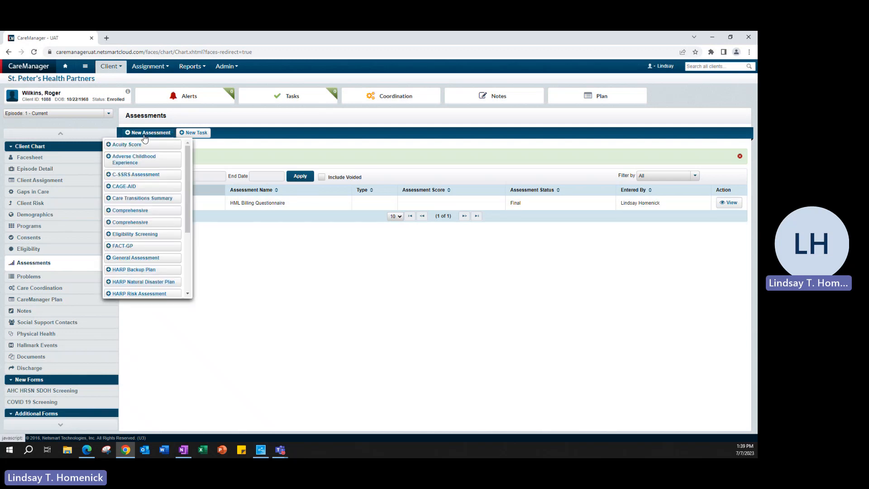
scroll(150, 218, down, 5)
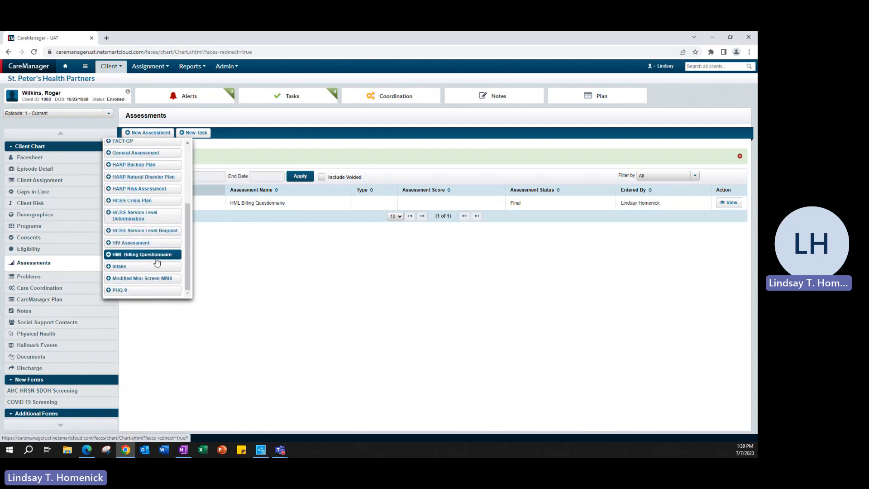
click(156, 257)
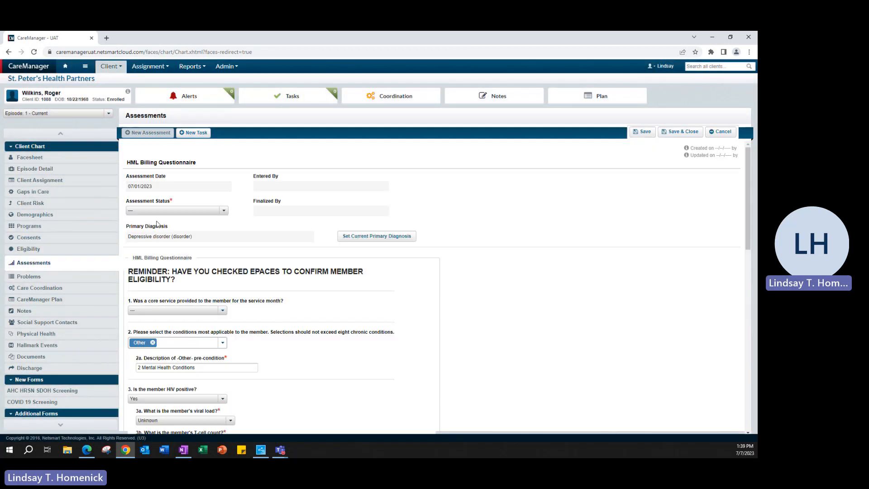
click(181, 212)
click(177, 232)
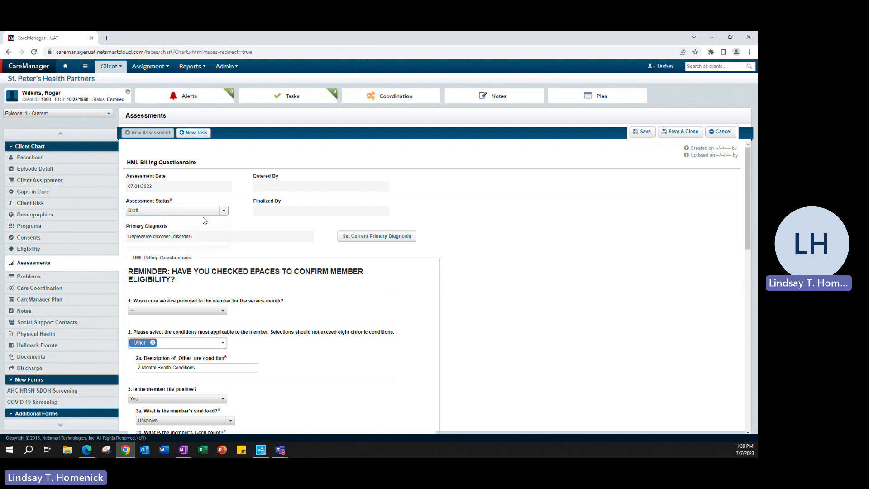
Change the assessment status to Final and look over the answers carried over from the previous questionnaire.
click(181, 211)
click(181, 242)
scroll(286, 271, down, 4)
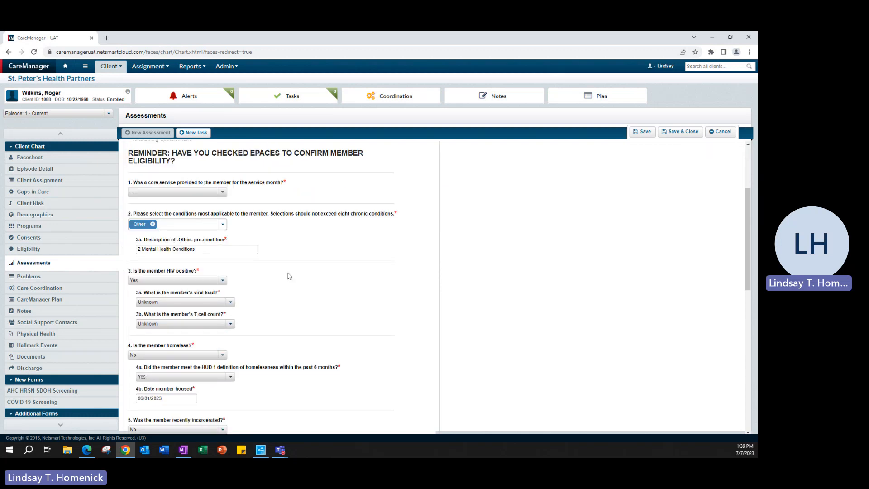
scroll(290, 277, down, 10)
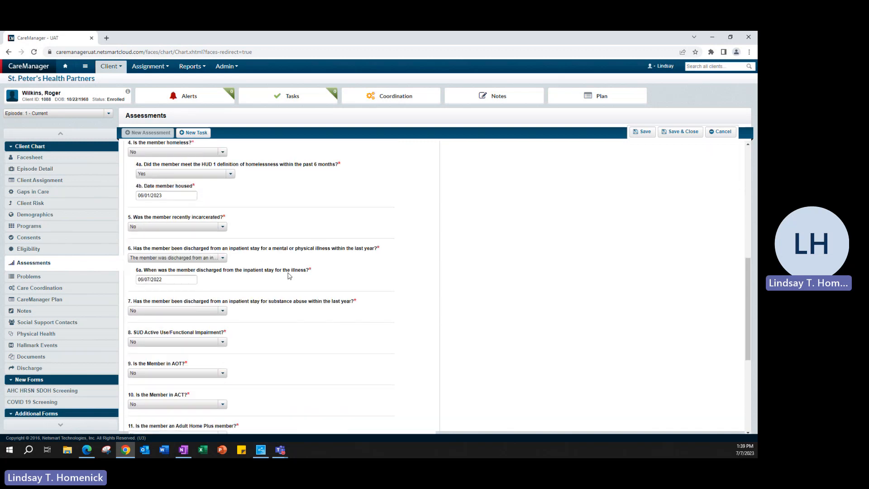
scroll(290, 276, up, 12)
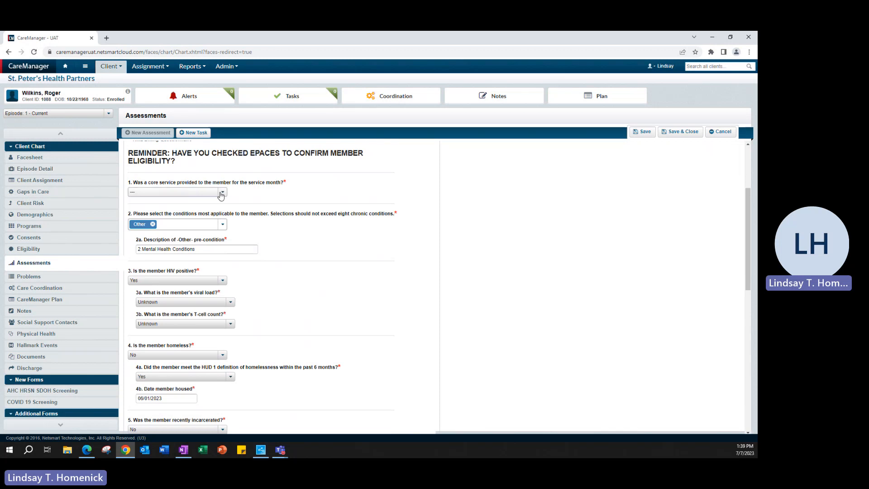
Answer question 1 on core service provision with Yes and set the 1a core service date to 07/05/2023.
click(176, 192)
click(145, 207)
click(181, 214)
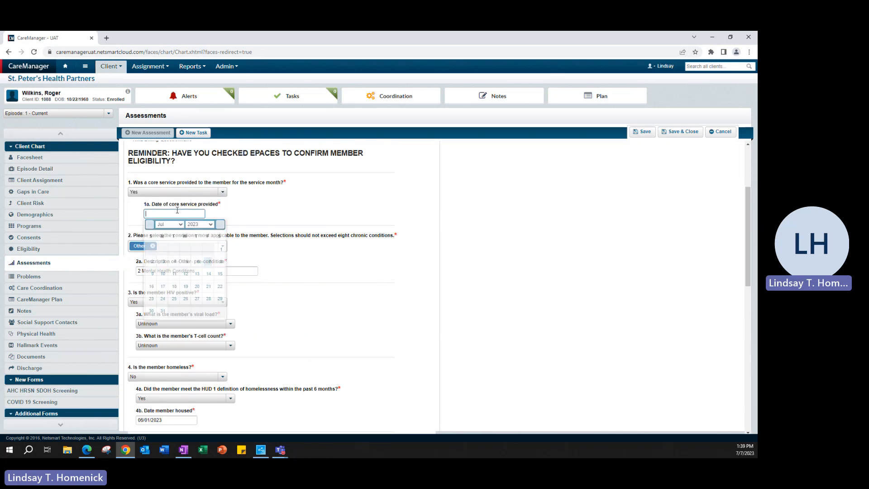
click(186, 263)
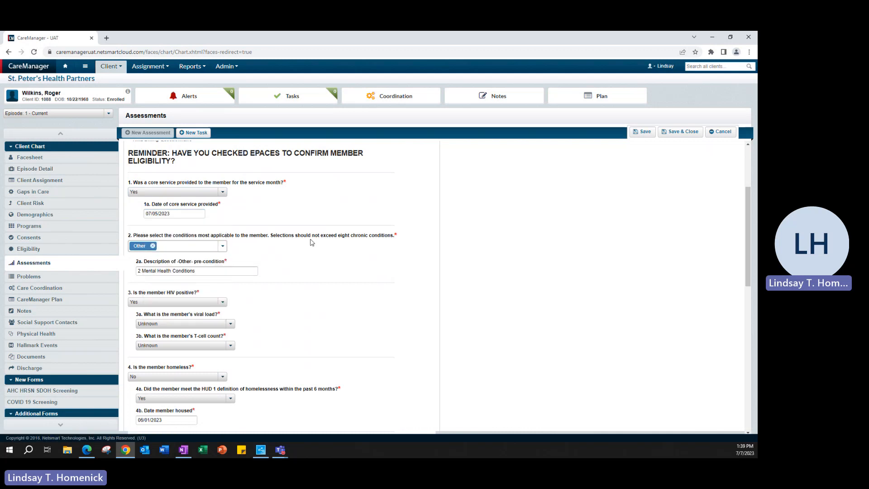
Review the carried-over answers to questions 3 through 8 and check the date member housed in 4b.
scroll(238, 196, down, 1)
scroll(317, 252, down, 2)
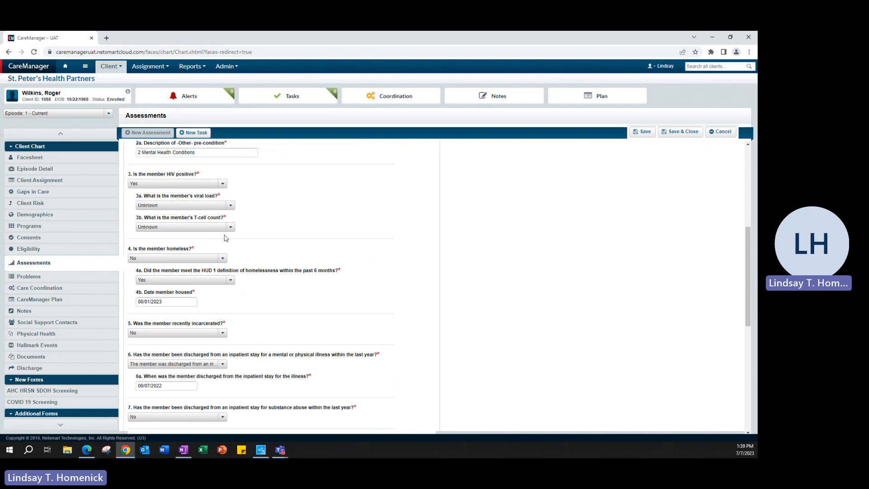
scroll(124, 231, down, 1)
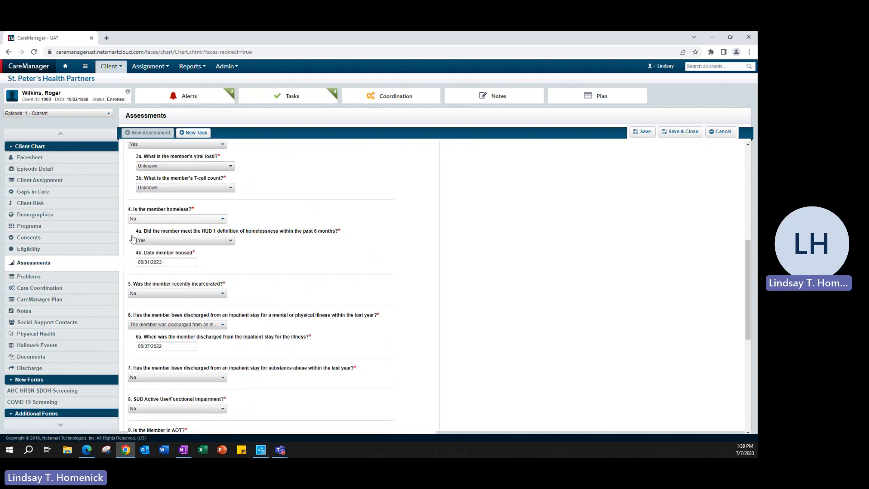
click(168, 264)
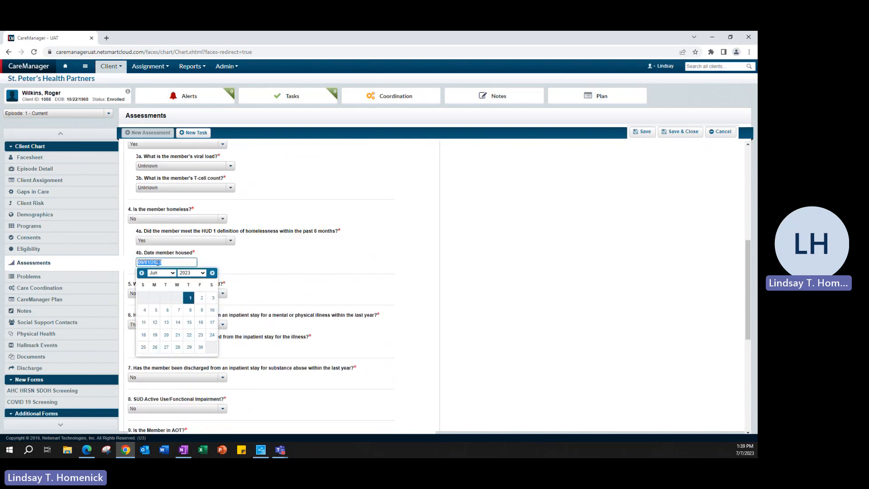
click(215, 259)
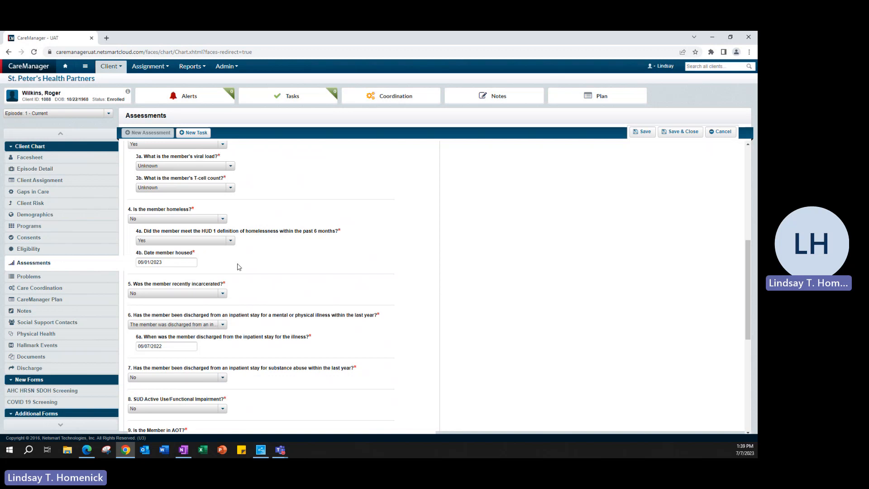
Set question 6 to the member not being discharged from a mental illness or physical health inpatient stay within the past year.
scroll(239, 267, down, 2)
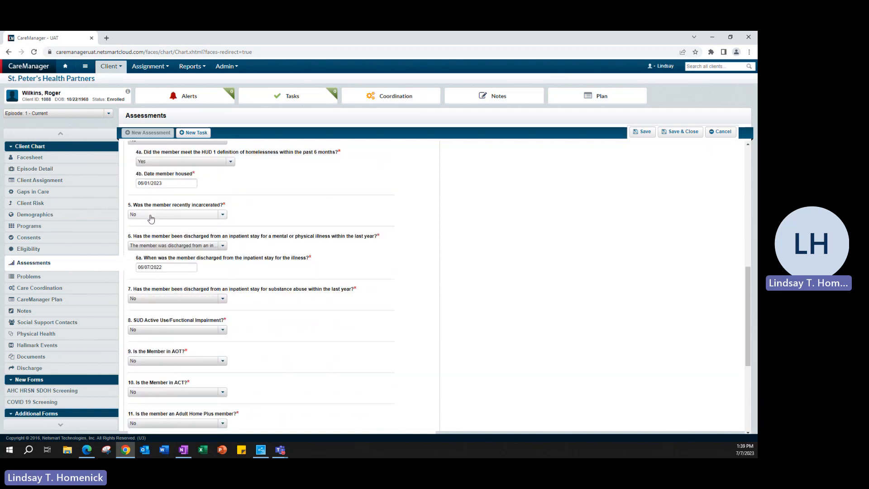
click(165, 268)
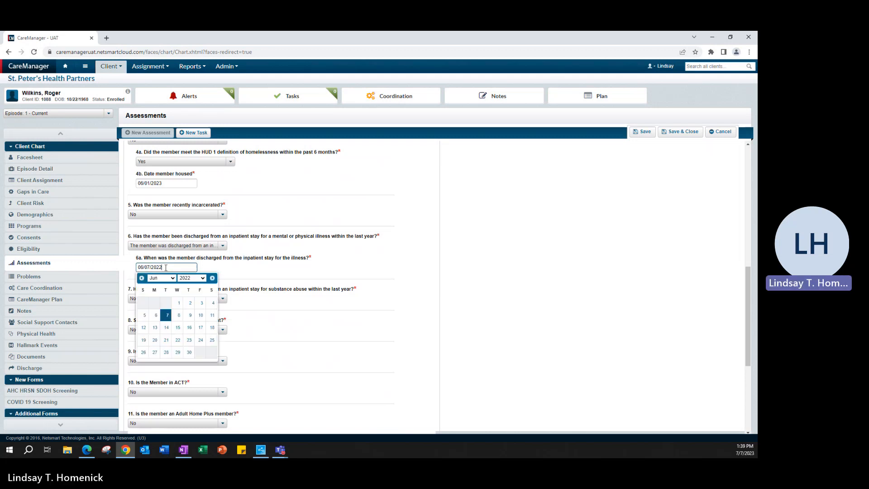
drag(165, 268, 139, 263)
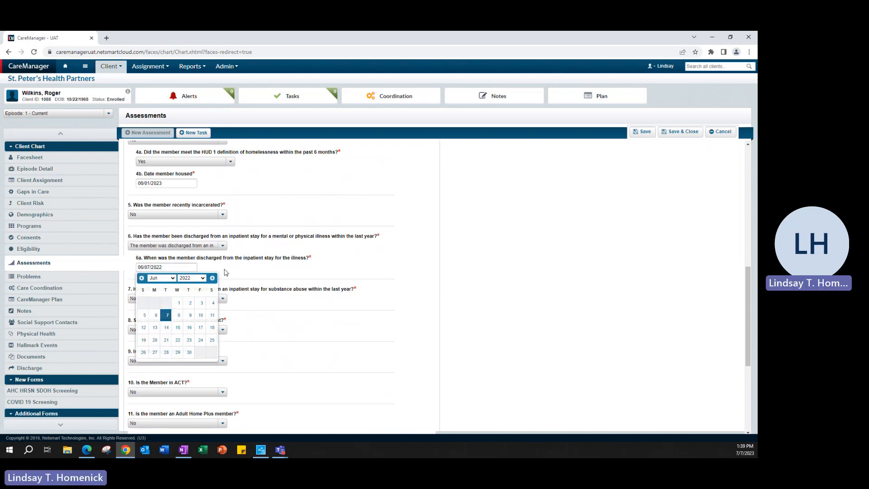
click(181, 245)
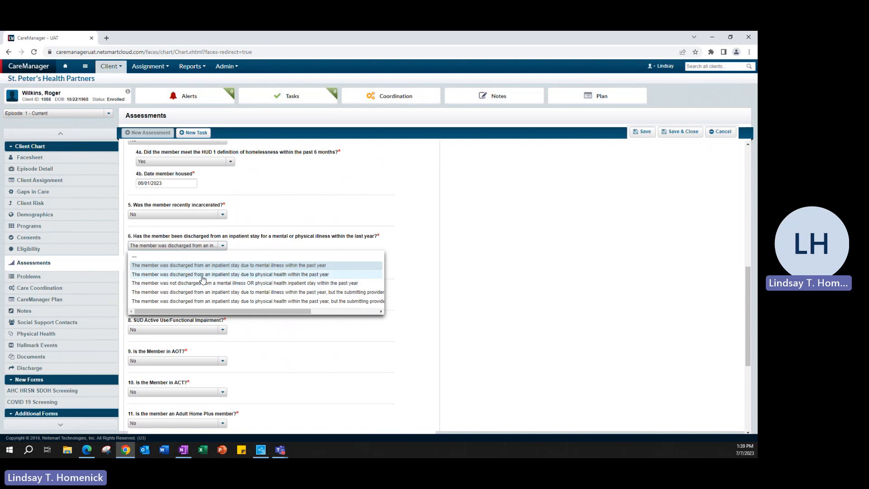
click(174, 284)
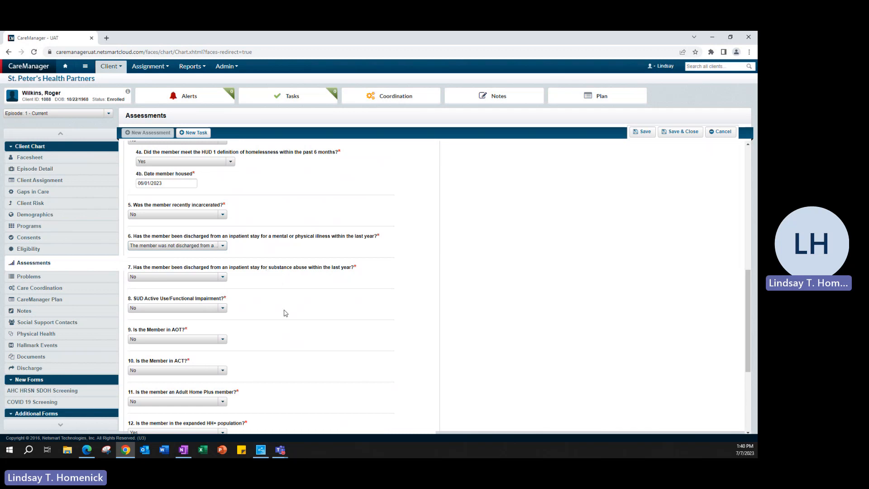
Answer question 12a on the minimum required HH+ services and caseload requirement with No.
scroll(285, 313, down, 3)
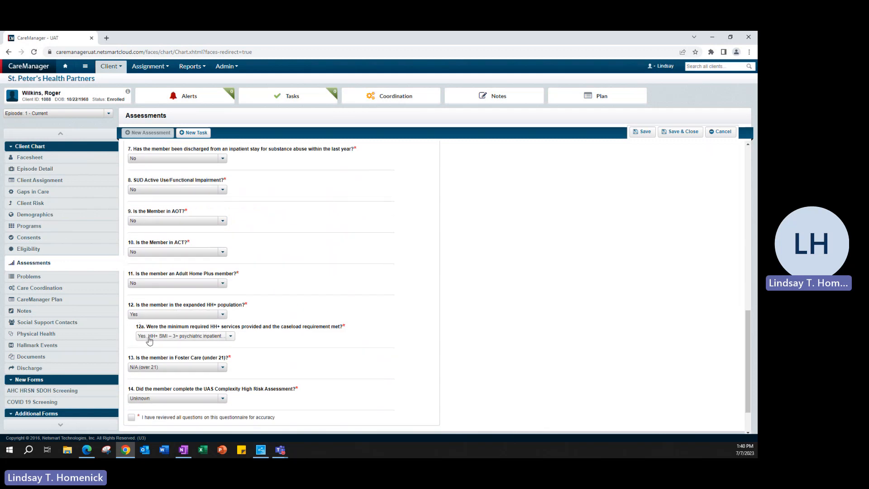
click(170, 339)
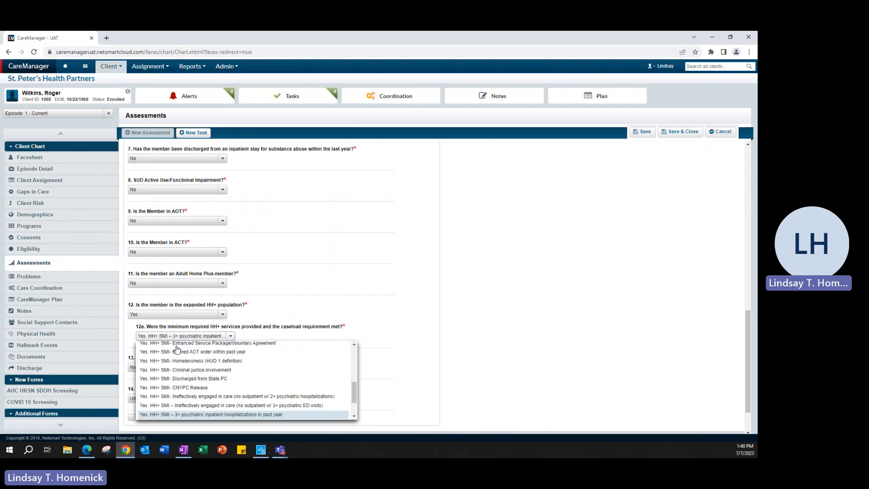
click(165, 356)
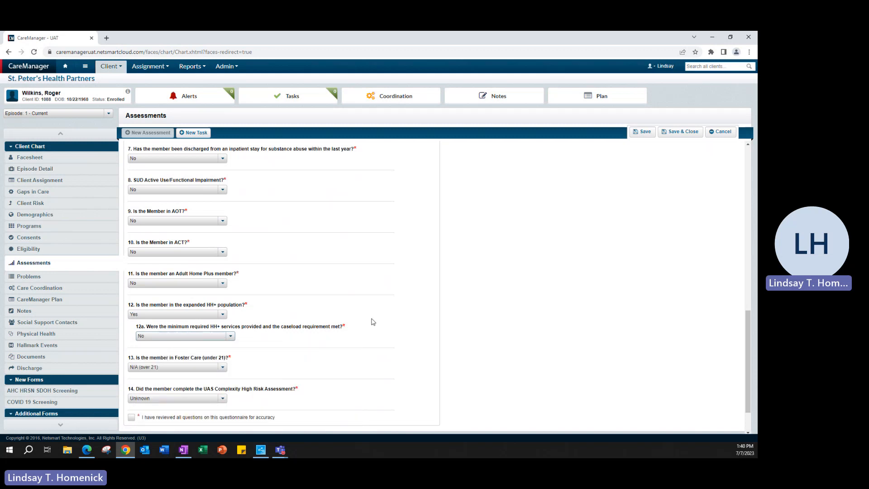
Recheck the answers from the core service date through question 14 and mark all questions as reviewed for accuracy.
scroll(372, 320, down, 1)
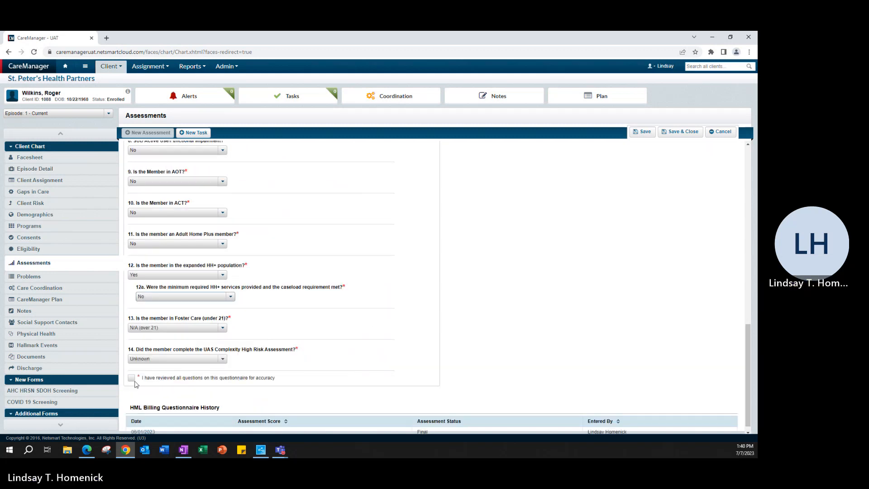
scroll(384, 294, up, 10)
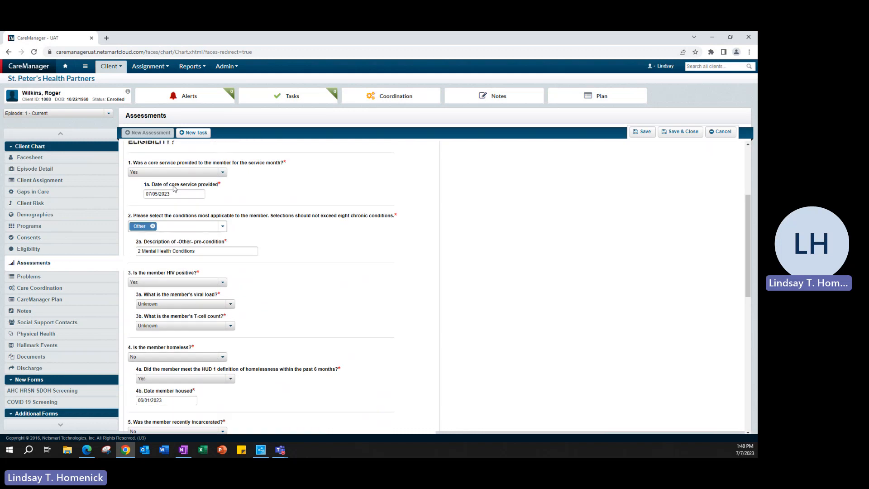
scroll(373, 320, down, 10)
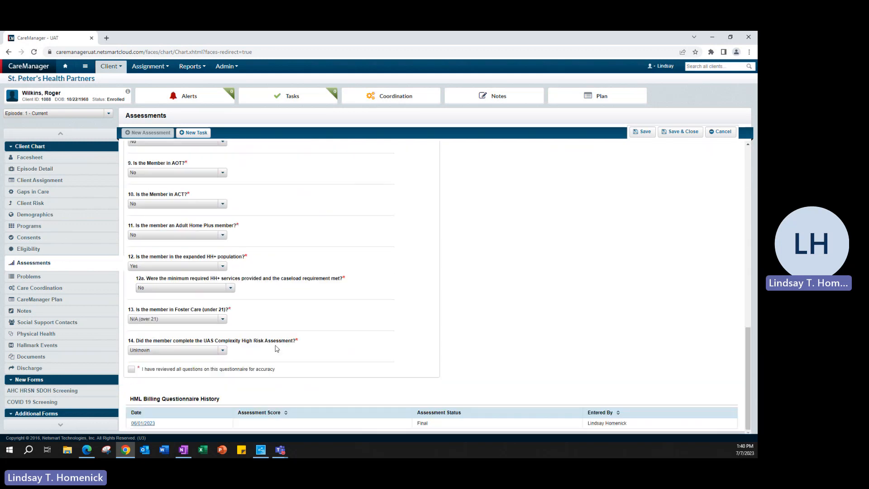
click(131, 369)
Try to save and close the July questionnaire with its status set to Final.
scroll(372, 338, up, 1)
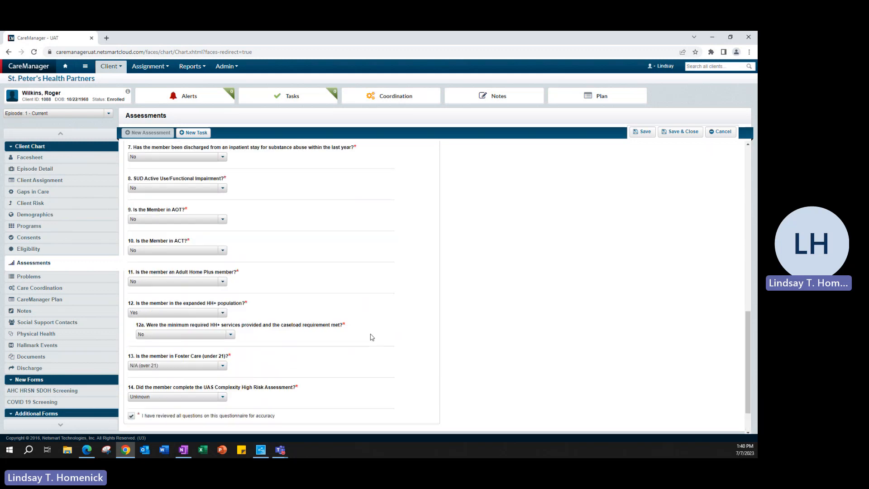
scroll(372, 337, up, 15)
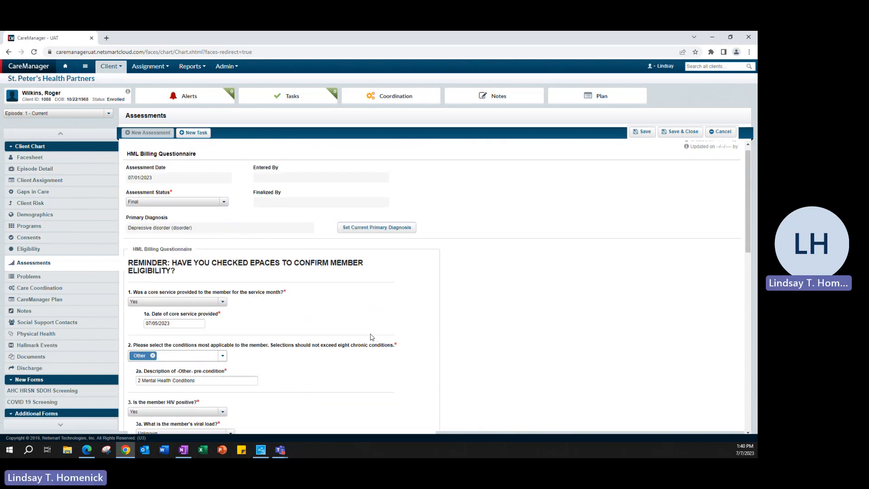
scroll(372, 337, up, 1)
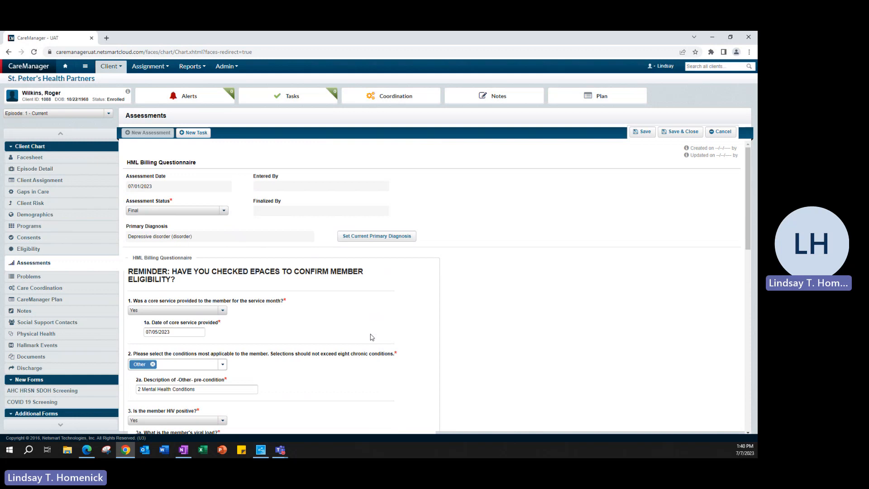
click(680, 132)
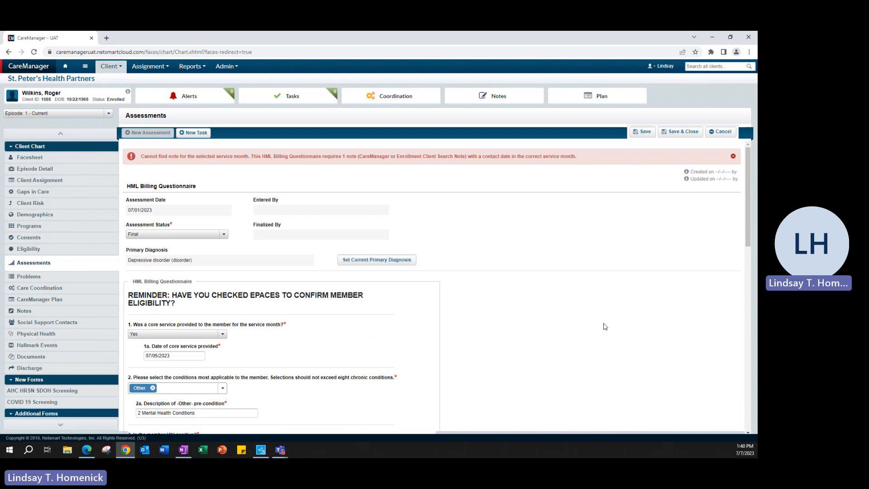
Check the core service date in 1a and cancel the July questionnaire.
drag(183, 355, 145, 356)
click(267, 354)
click(716, 136)
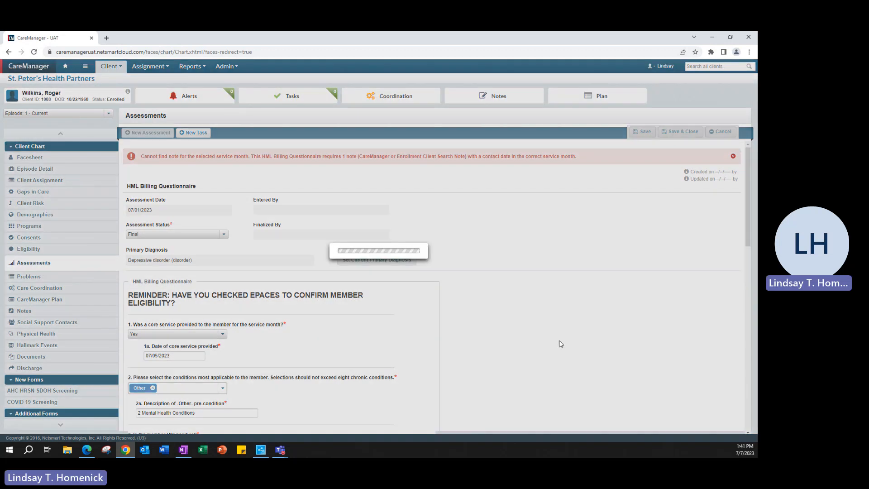